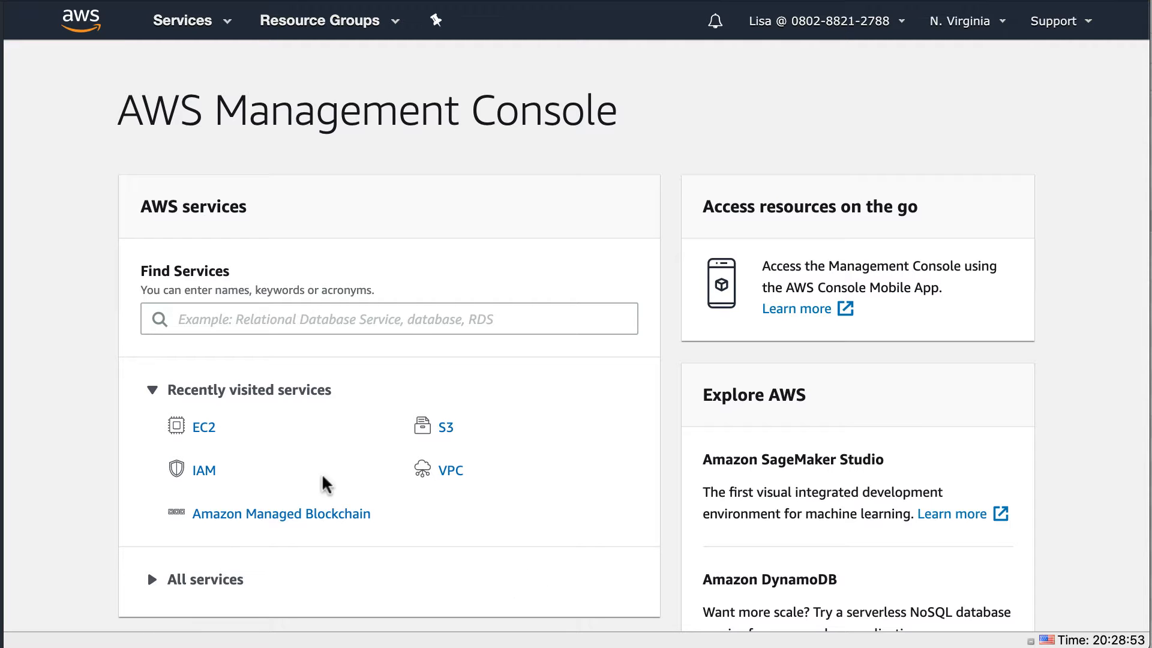
# Step: Open the EC2 dashboard from the recently visited services
pyautogui.click(203, 428)
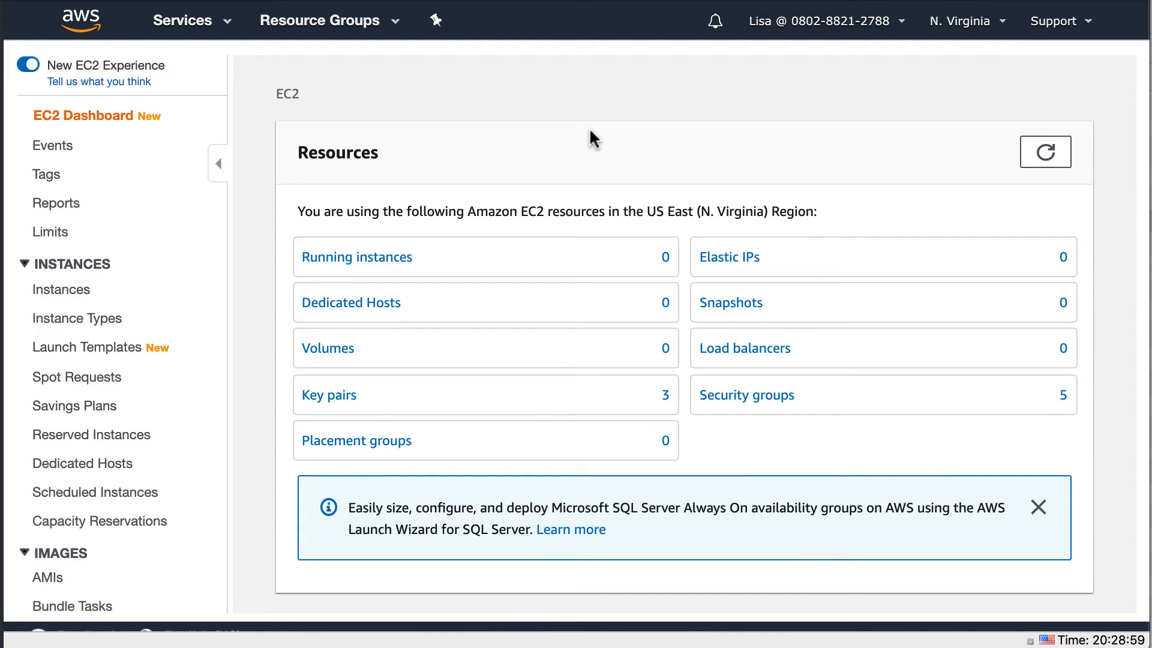
pyautogui.rightClick(591, 130)
pyautogui.click(527, 228)
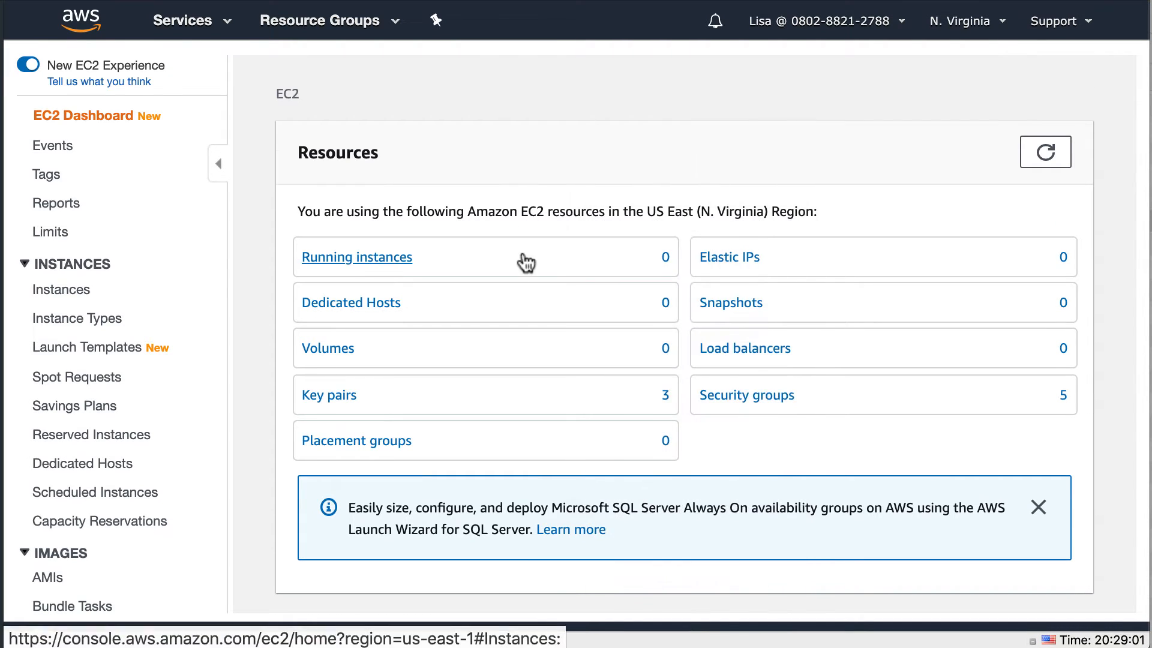
pyautogui.scroll(-5, 521, 259)
pyautogui.click(381, 459)
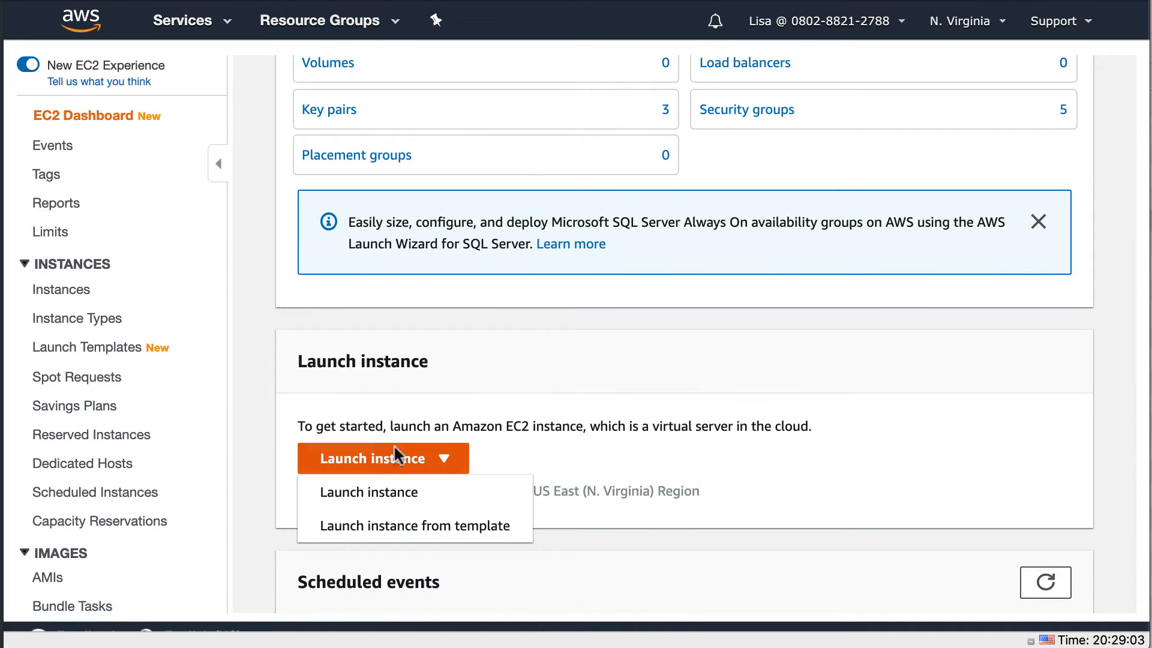
pyautogui.click(391, 497)
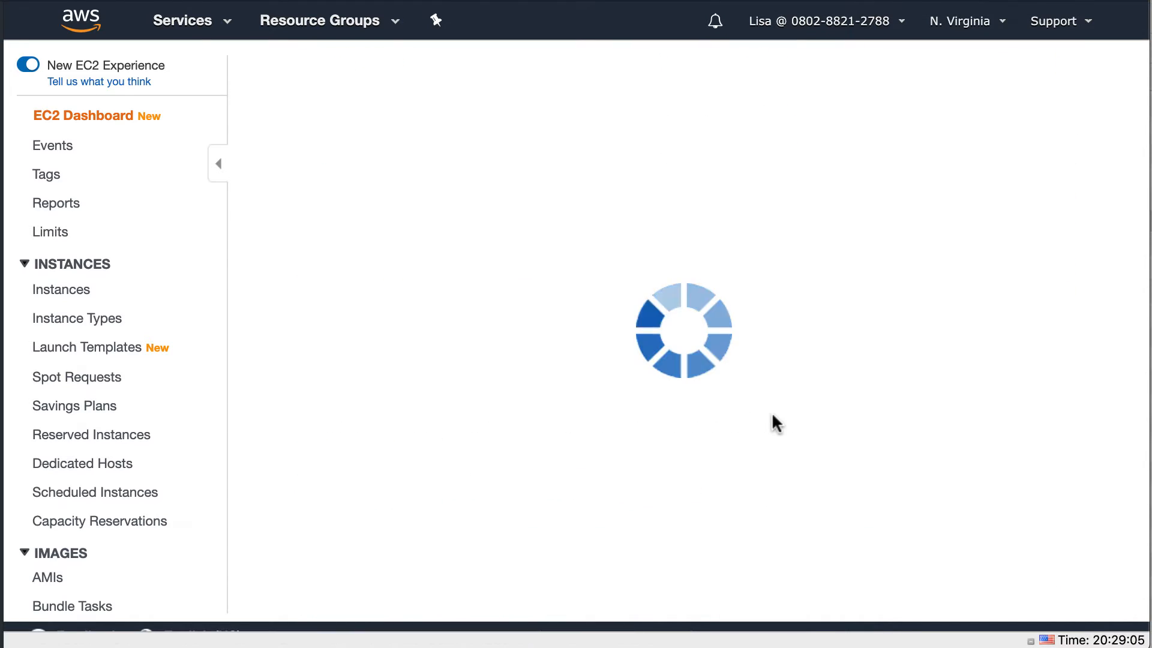
pyautogui.scroll(-2, 772, 415)
pyautogui.scroll(3, 772, 415)
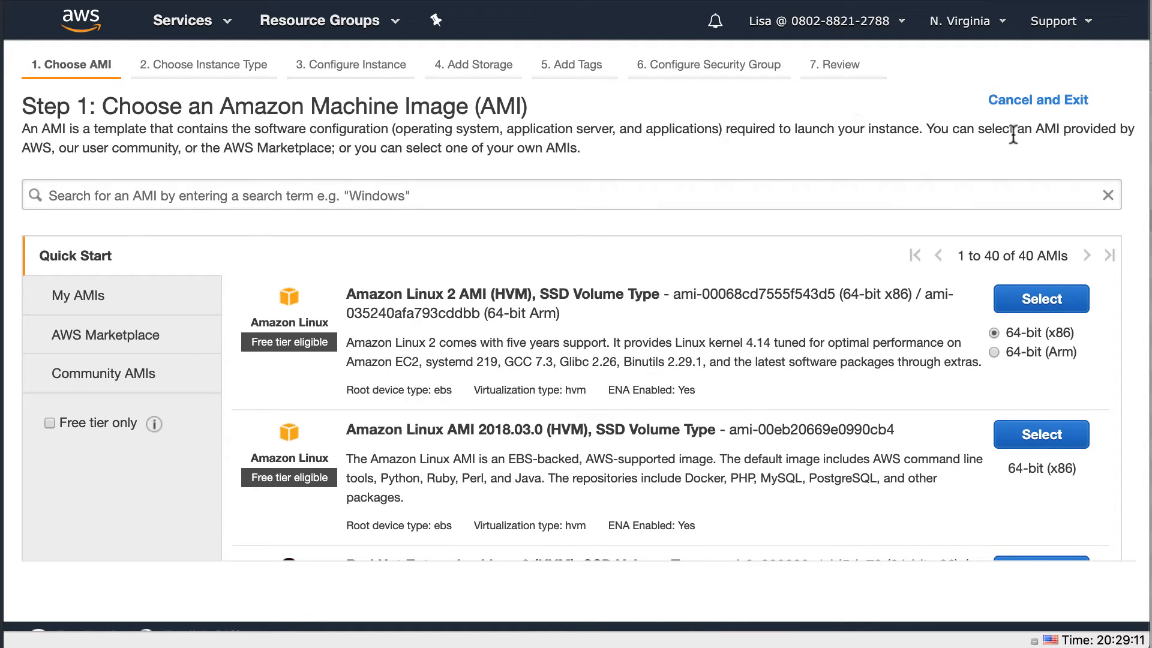
pyautogui.click(1061, 104)
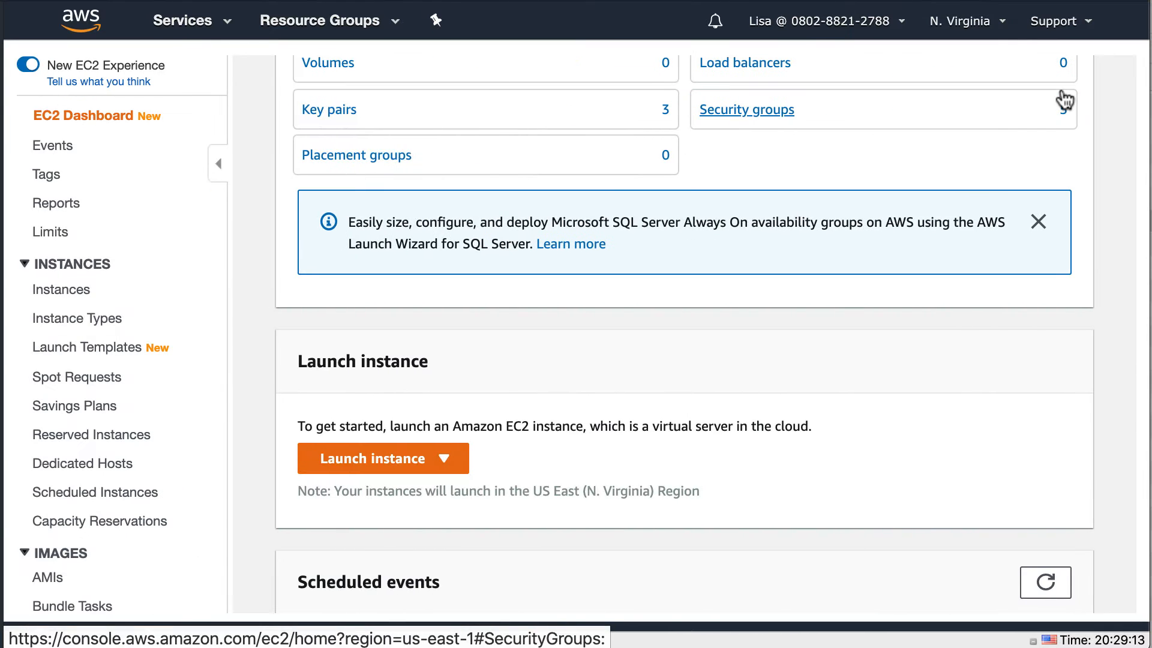
# Step: Start a new EC2 launch template and name it Blackberry
pyautogui.click(102, 353)
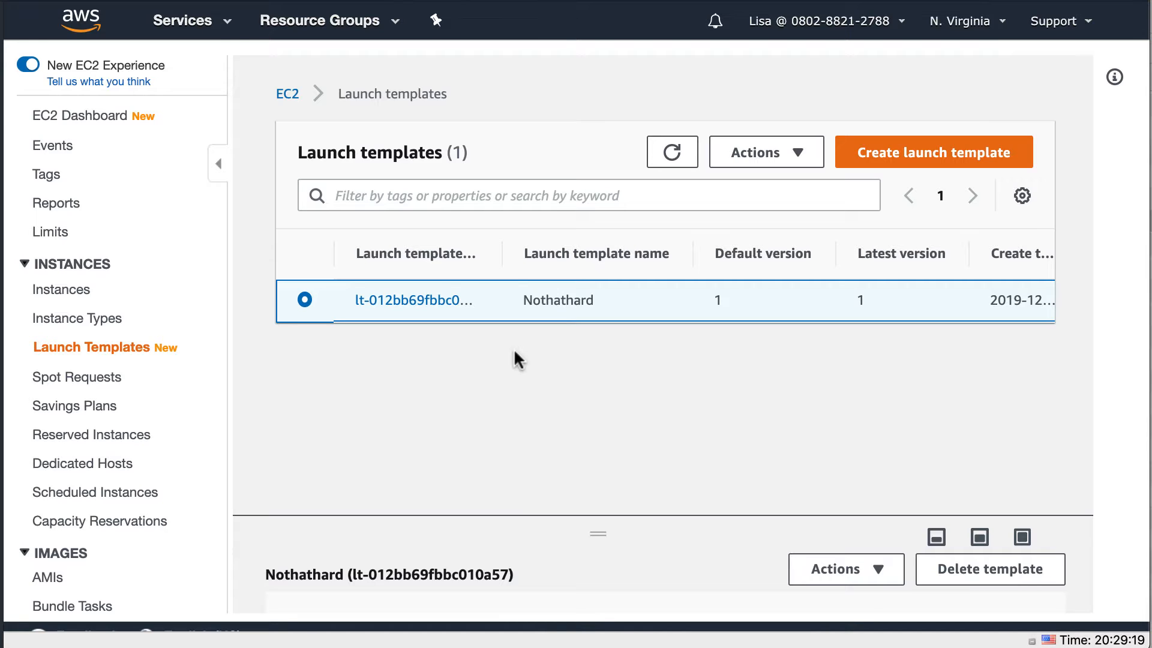
pyautogui.click(952, 164)
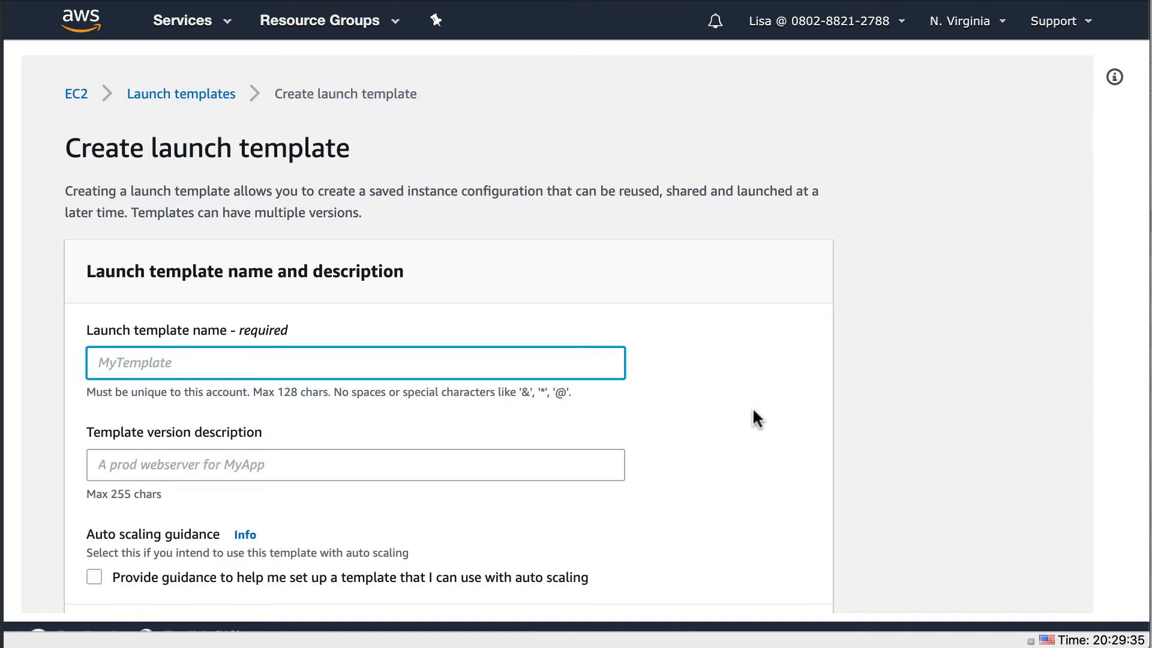
pyautogui.write('Bk')
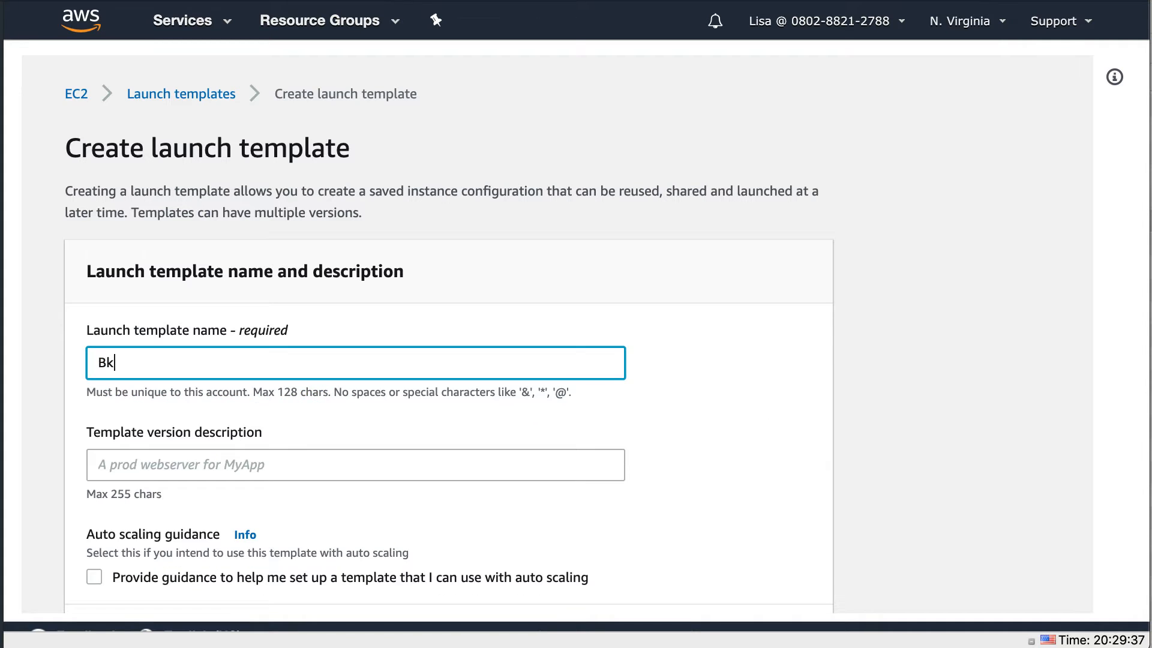
pyautogui.press('BackSpace')
pyautogui.write('lackb')
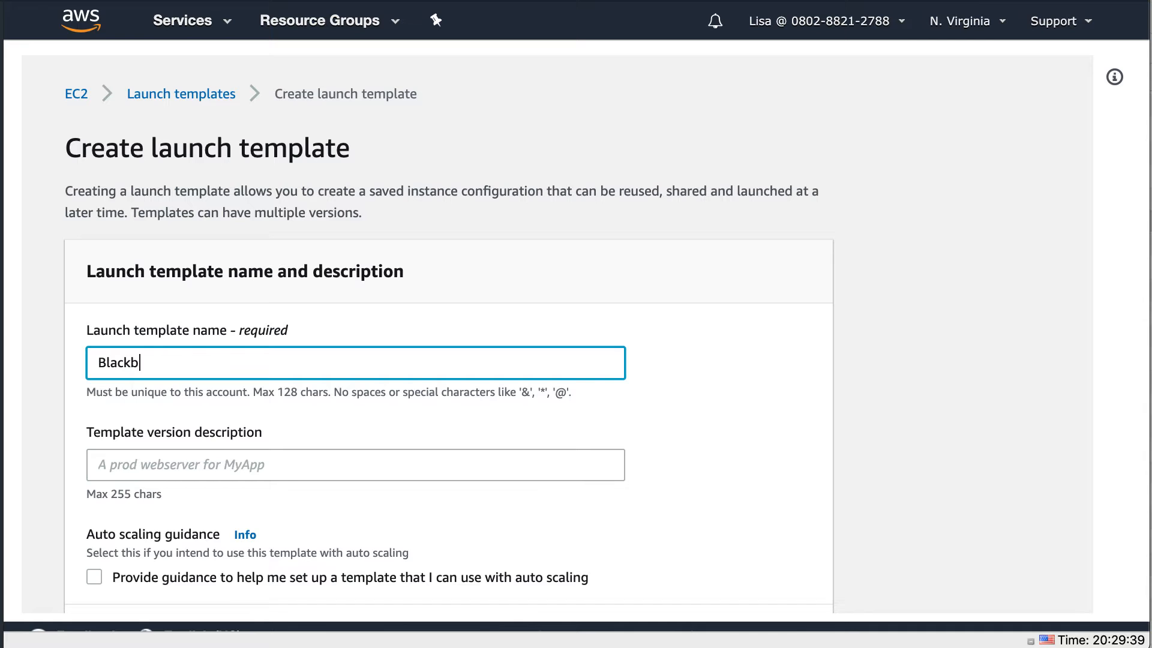
pyautogui.write('erry')
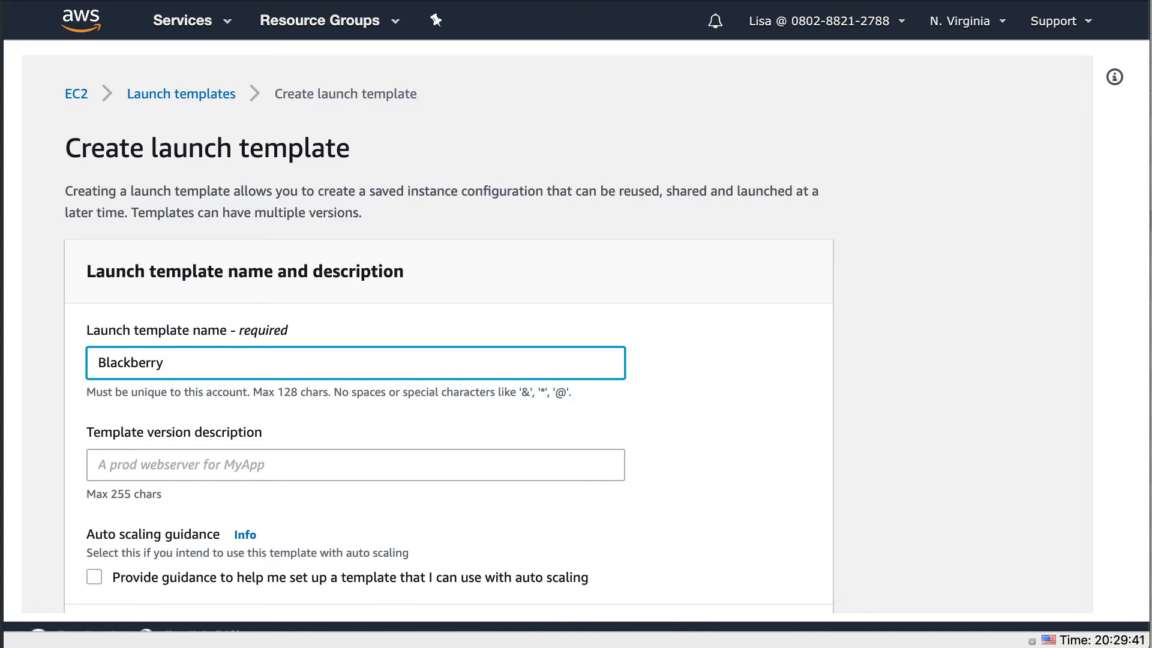
# Step: Set the template's AMI to Amazon Linux 2 AMI (HVM), SSD Volume Type, 64-bit (x86)
pyautogui.scroll(-4, 575, 330)
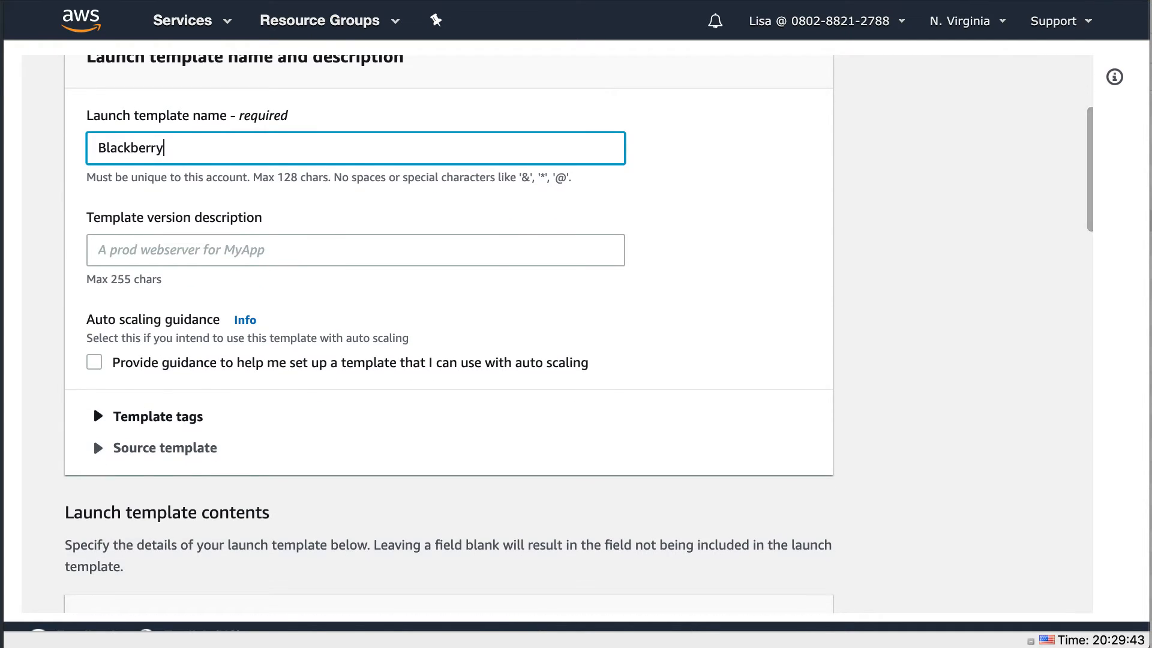
pyautogui.scroll(-7, 576, 330)
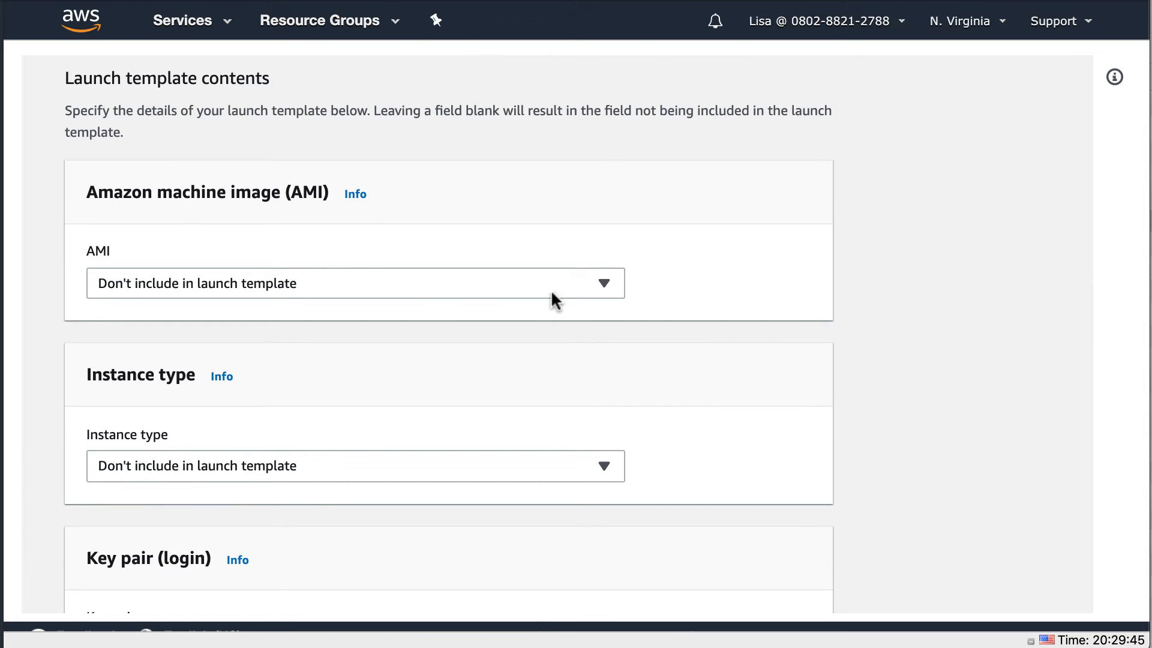
pyautogui.click(550, 290)
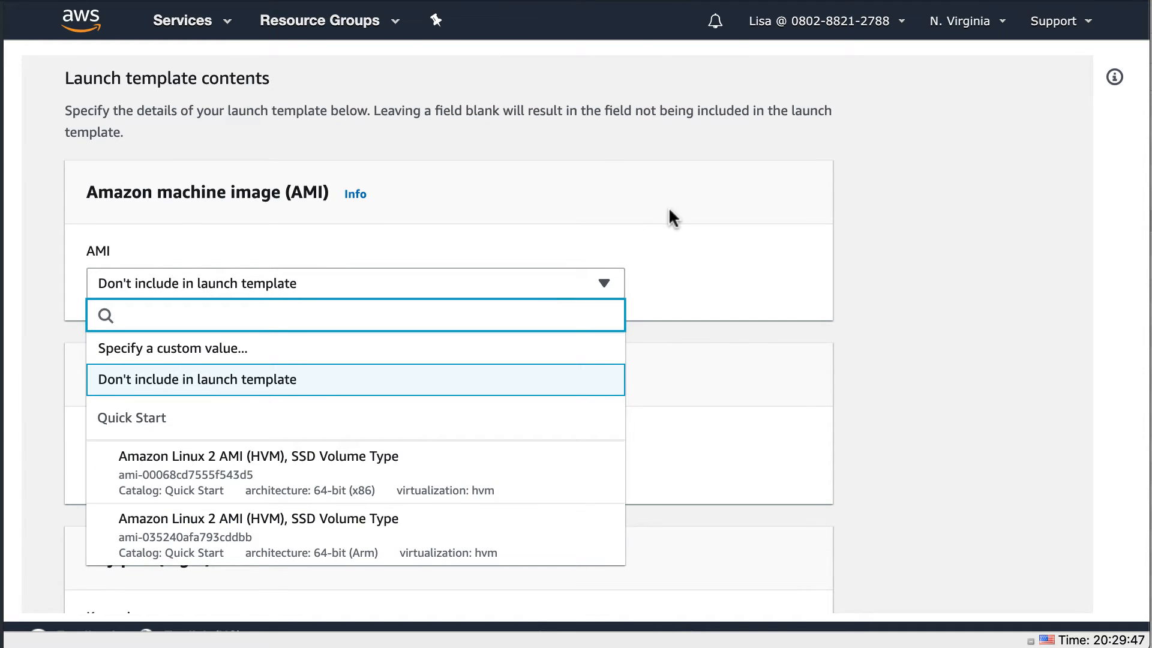
pyautogui.scroll(-2, 669, 210)
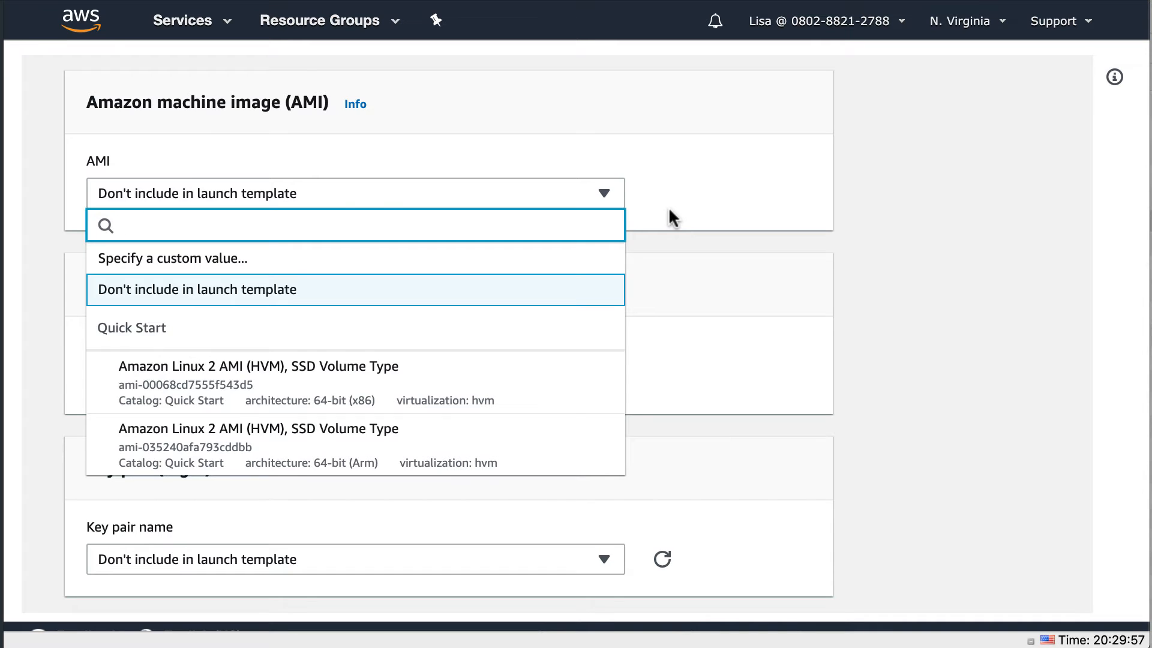
pyautogui.click(422, 400)
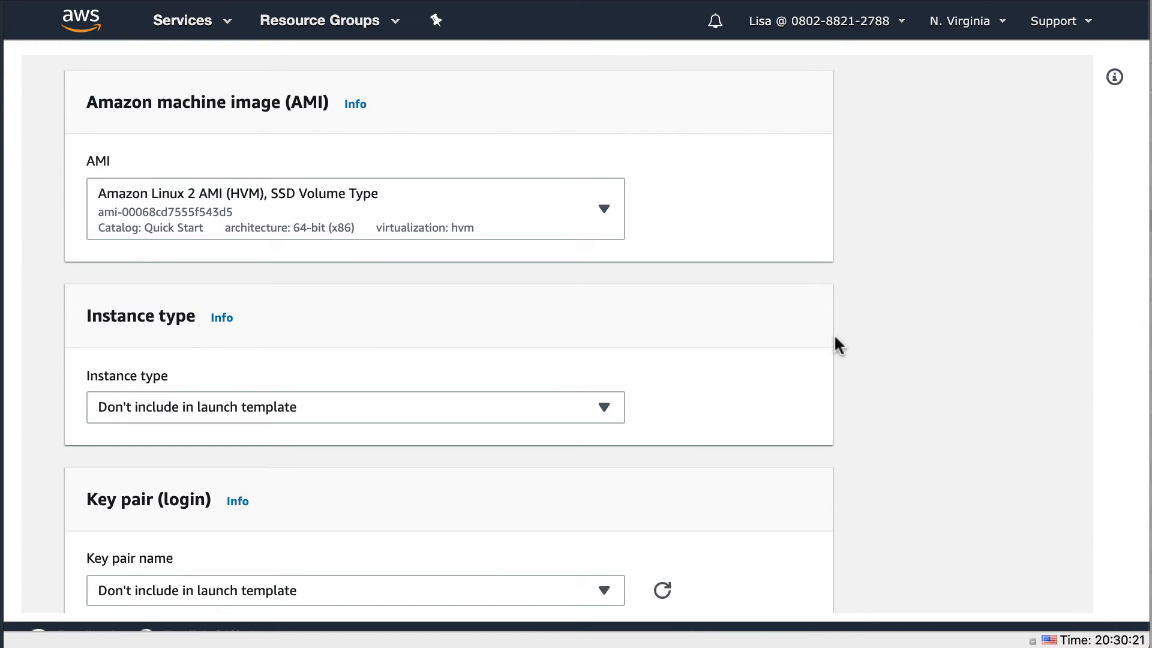
# Step: Filter the instance types by t2 and set the template's instance type to t2.nano
pyautogui.scroll(-3, 835, 337)
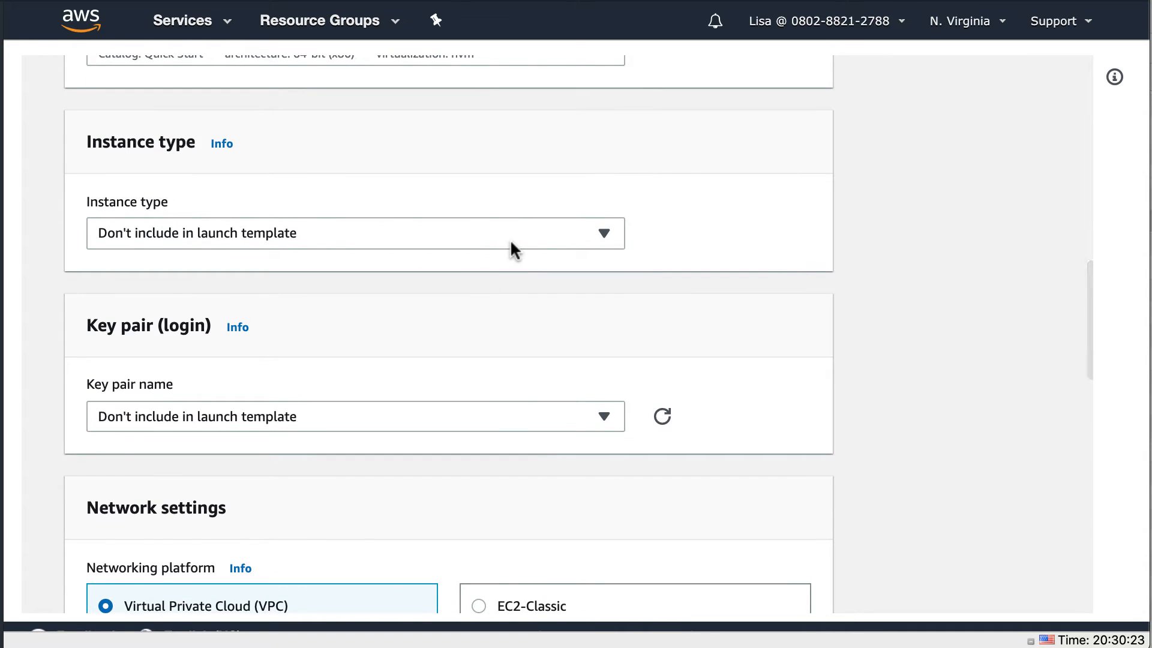
pyautogui.click(510, 239)
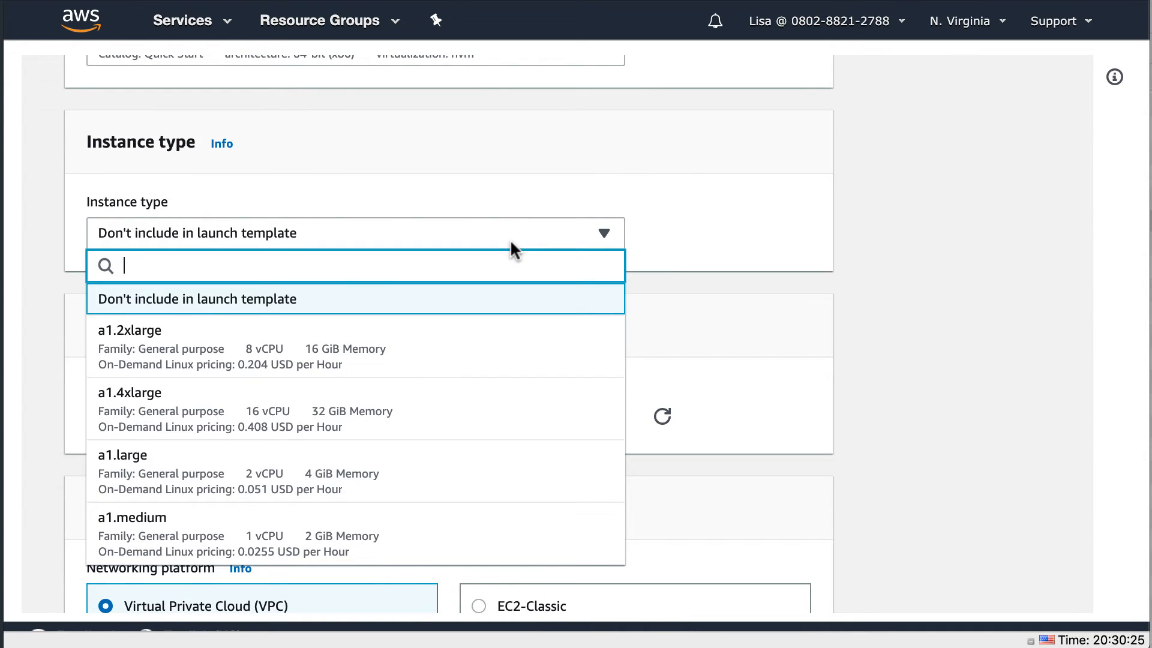
pyautogui.scroll(-5, 476, 429)
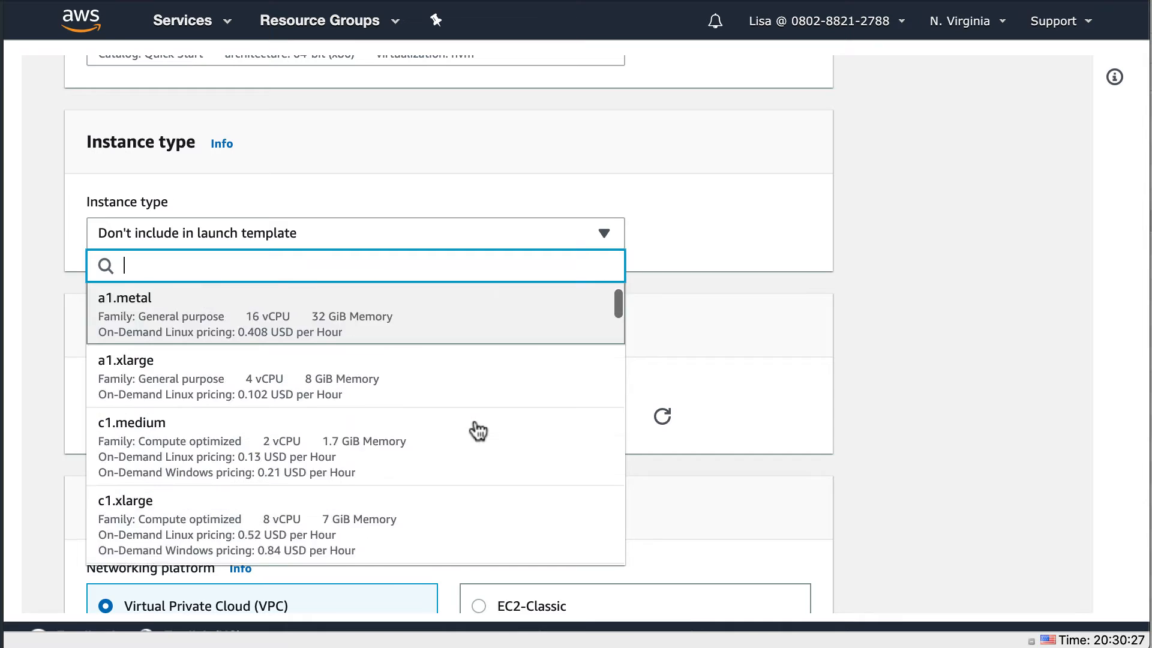
pyautogui.scroll(-7, 476, 430)
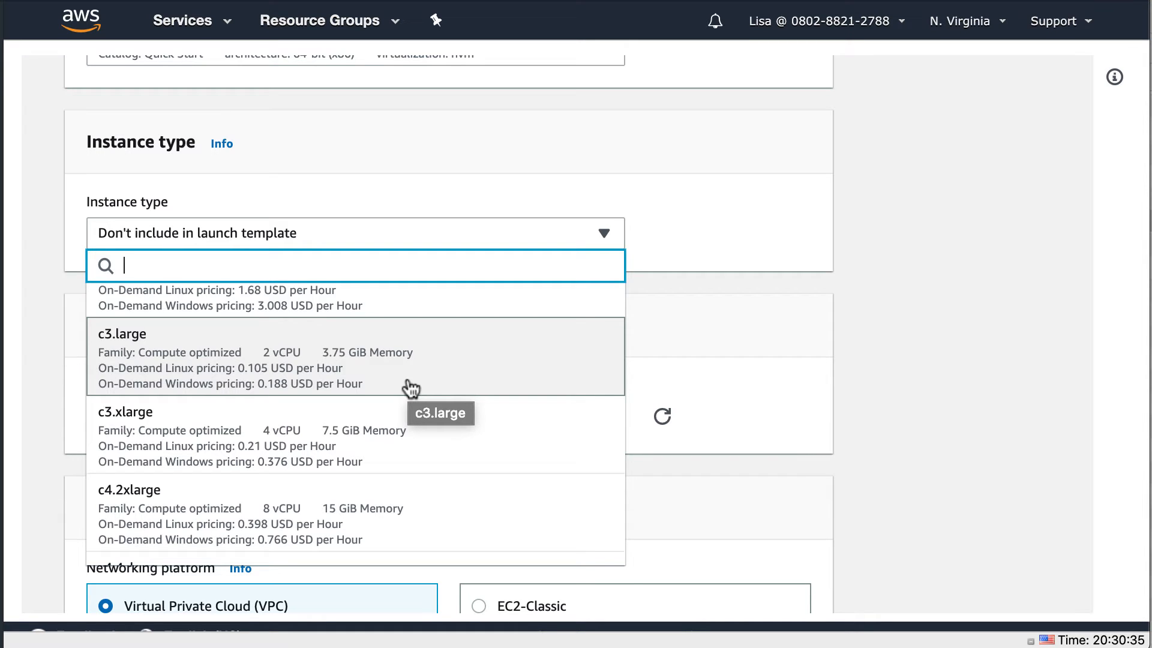
pyautogui.scroll(-3, 342, 456)
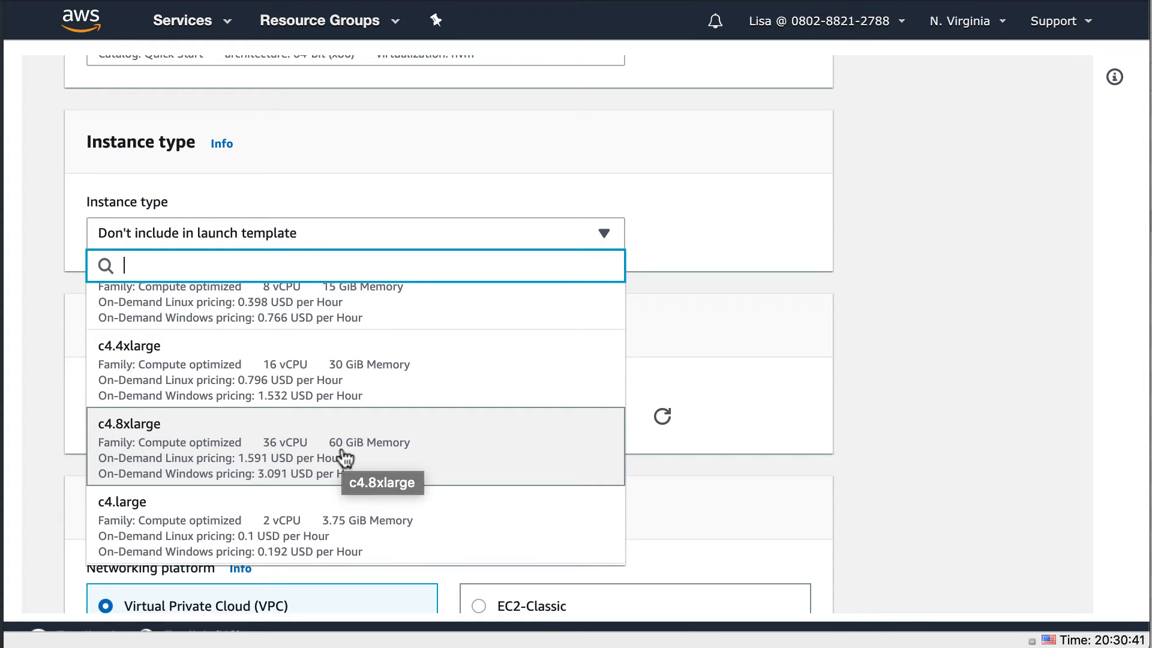
pyautogui.write('t2')
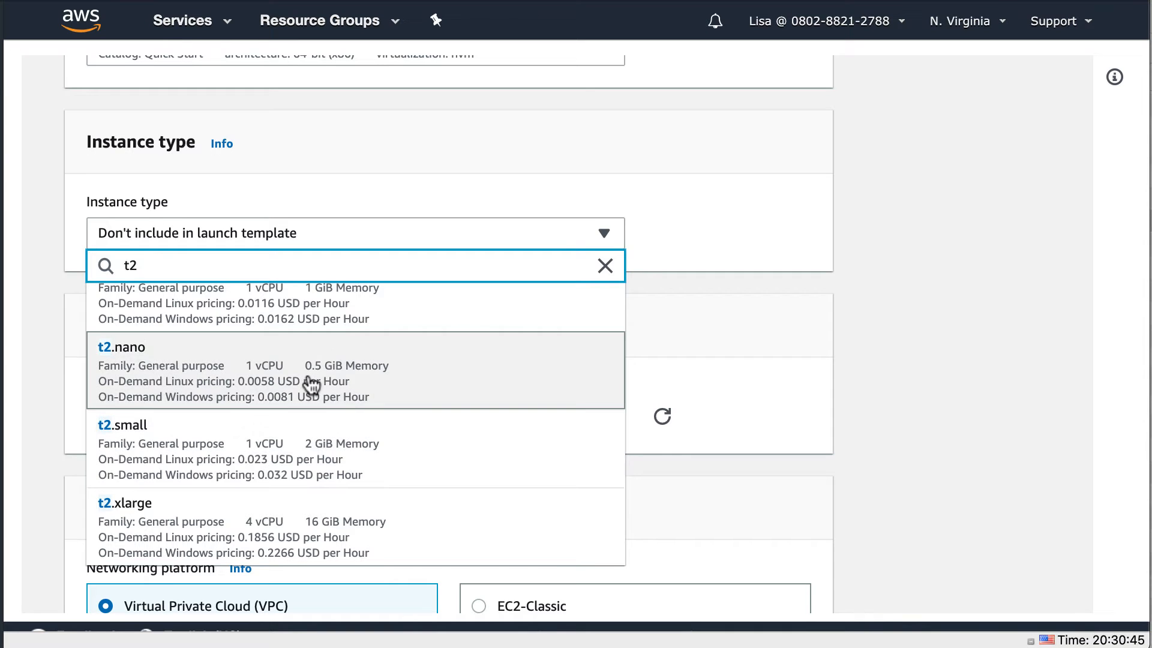
pyautogui.click(308, 377)
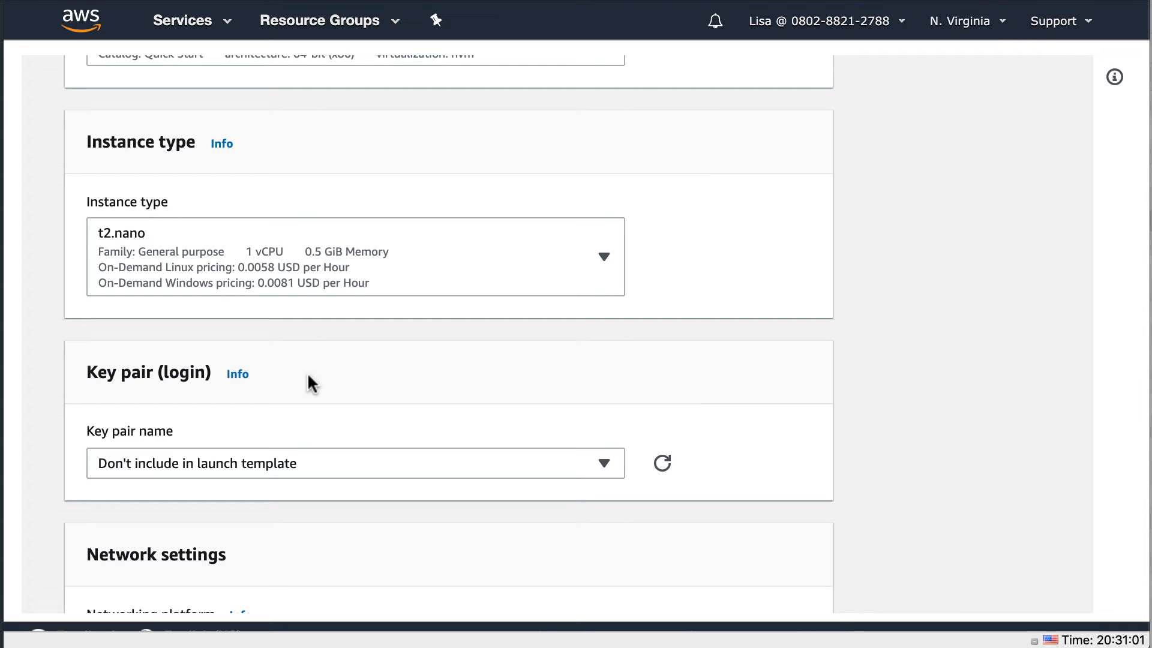
# Step: Set the template's login key pair to charlieskey
pyautogui.scroll(-2, 663, 420)
pyautogui.click(509, 387)
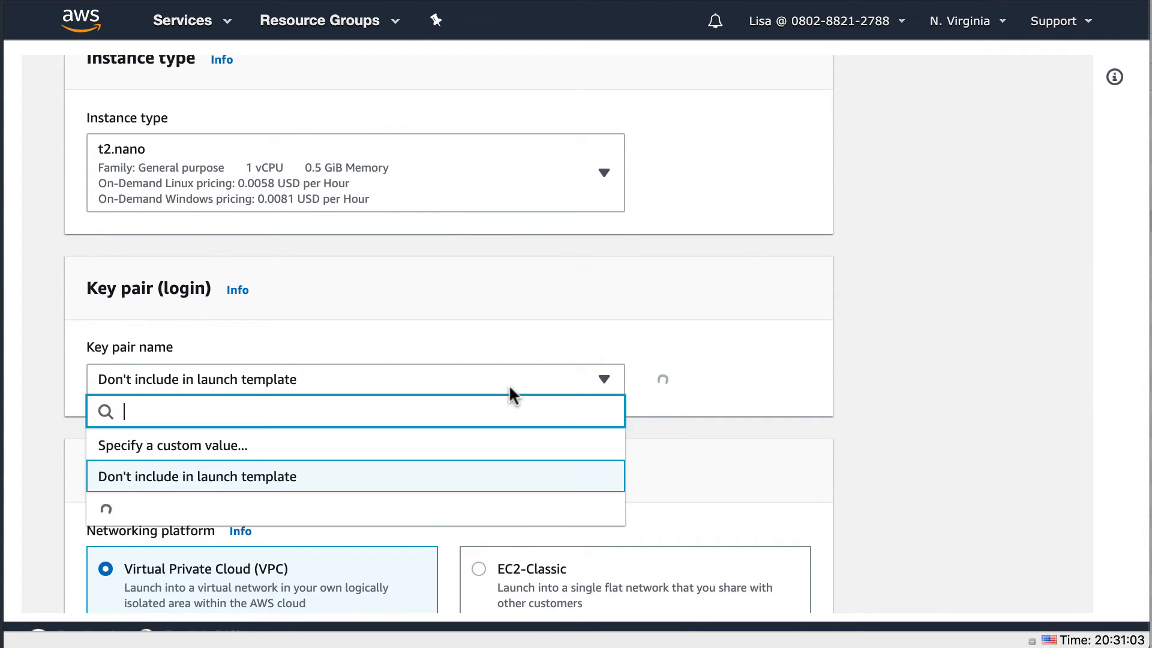
pyautogui.click(428, 286)
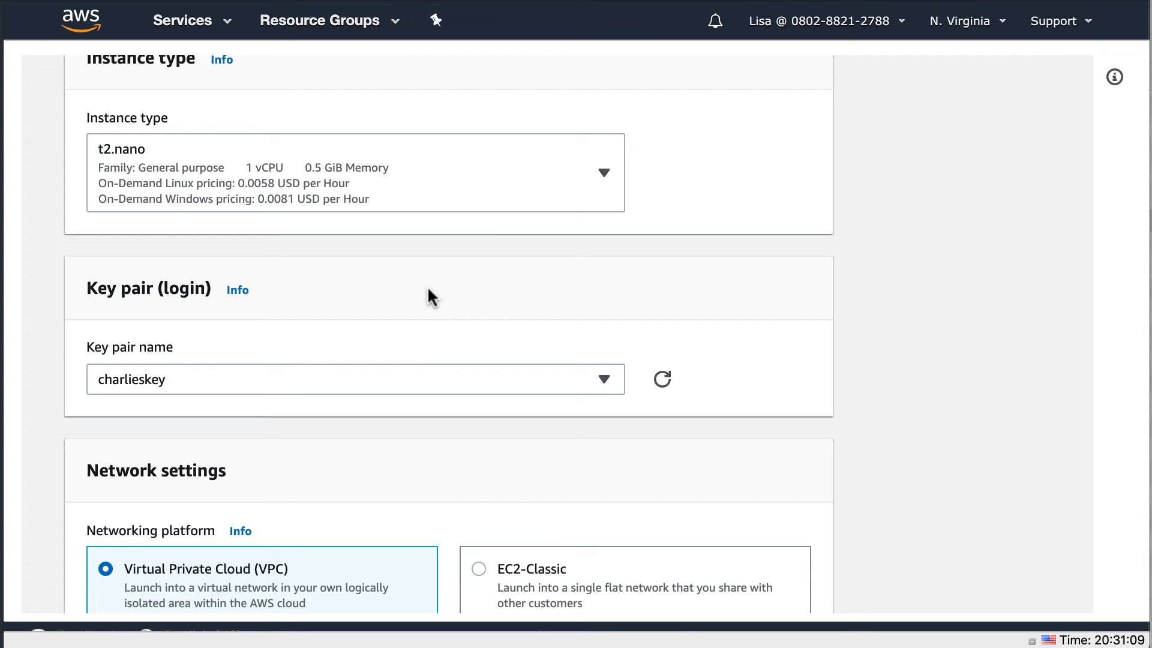
# Step: Review the network settings and the root volume's storage details, including its size, volume type and encryption options
pyautogui.scroll(-7, 429, 296)
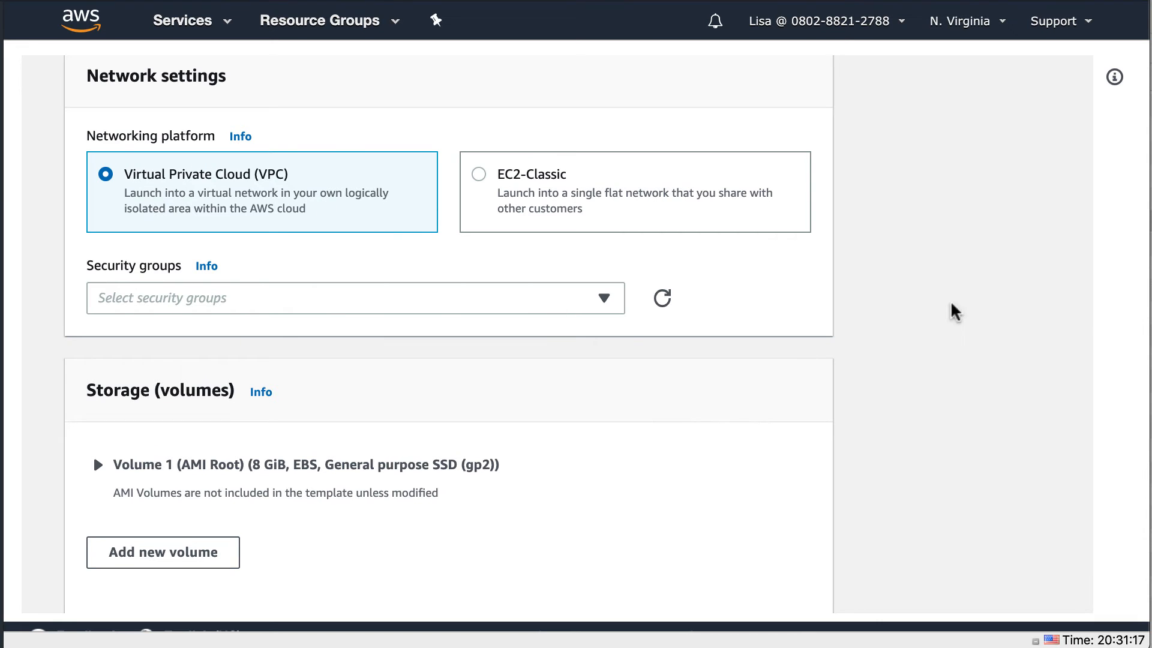
pyautogui.scroll(-3, 1084, 314)
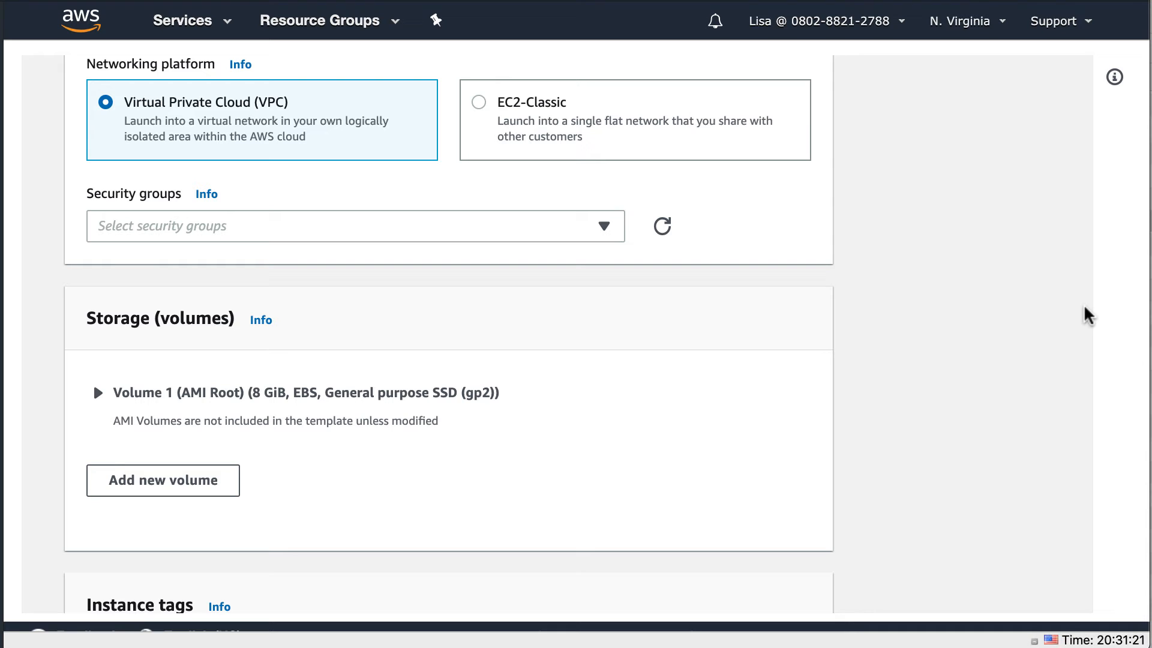
pyautogui.scroll(-5, 1018, 314)
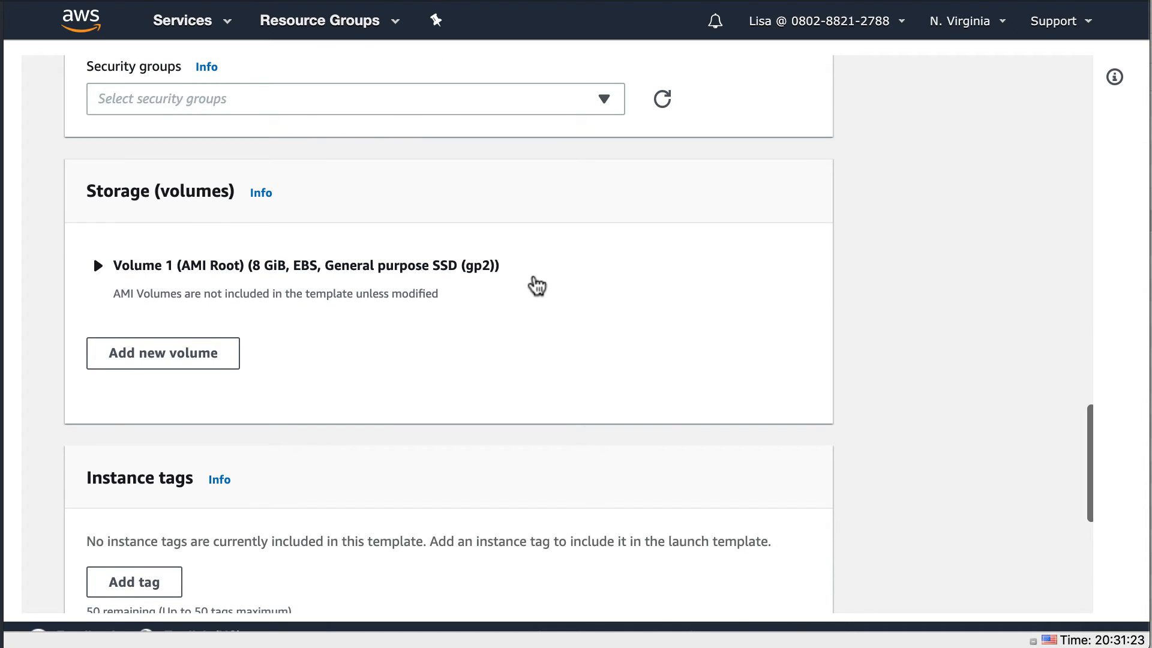
pyautogui.moveTo(534, 278); pyautogui.dragTo(72, 265)
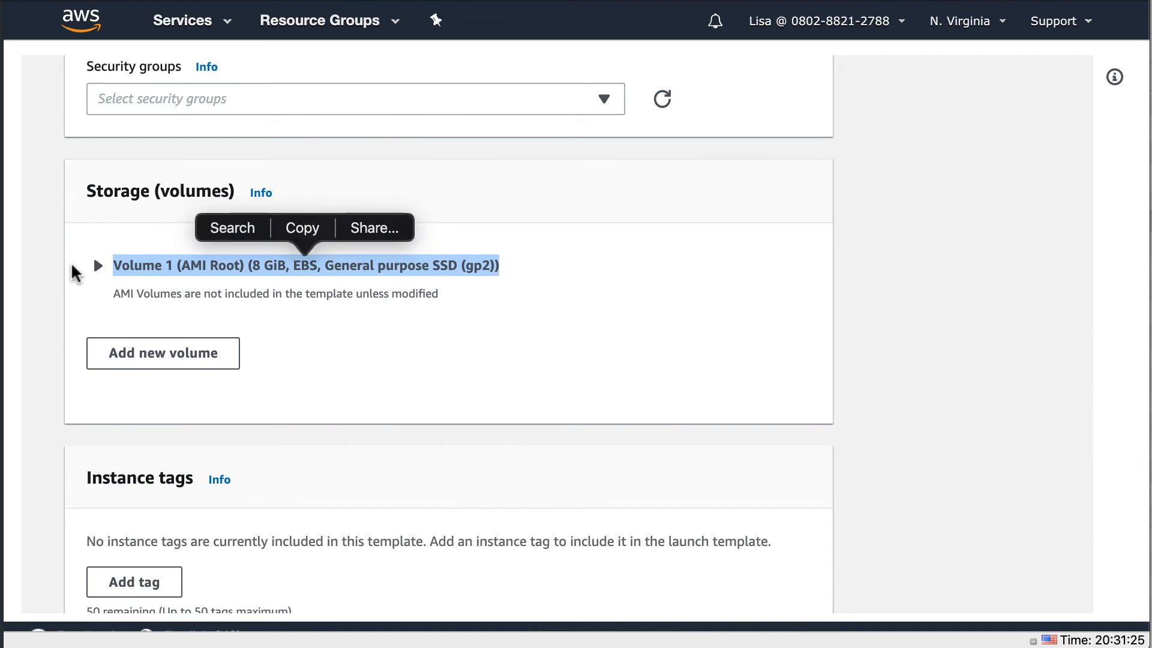
pyautogui.click(570, 432)
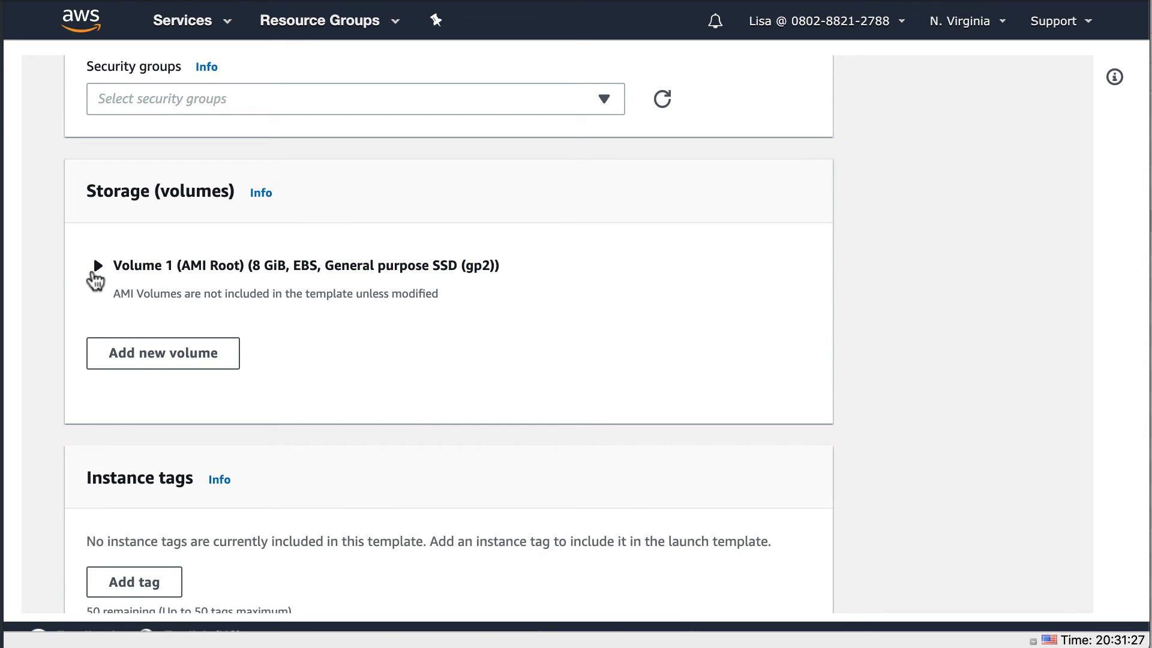
pyautogui.click(96, 269)
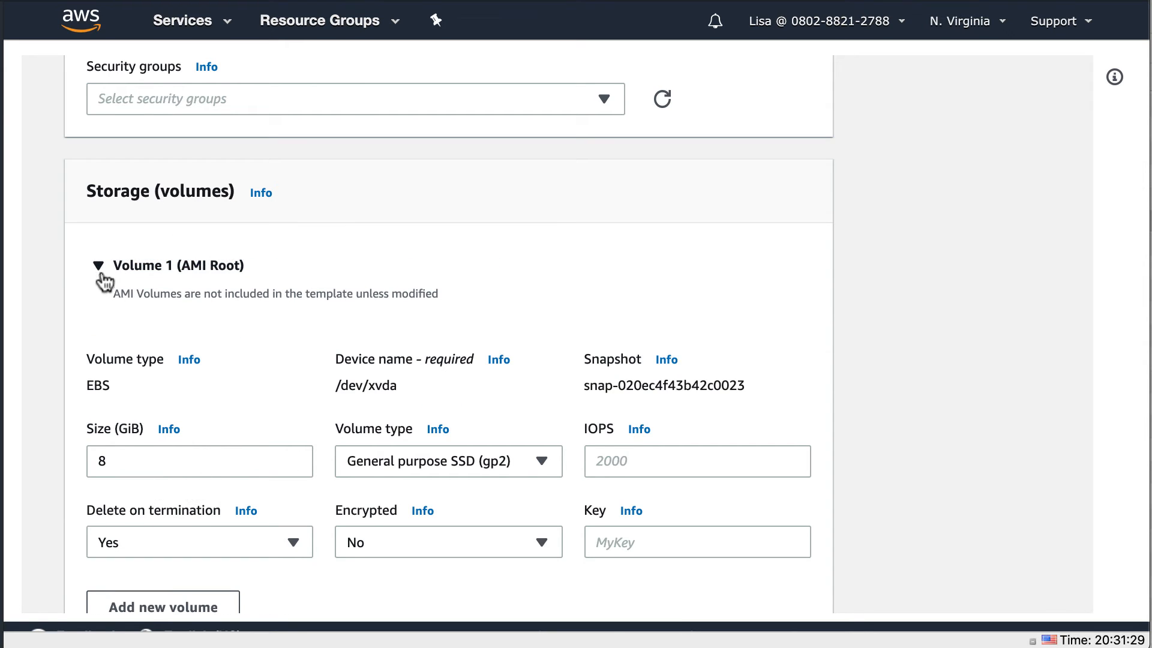
pyautogui.click(99, 267)
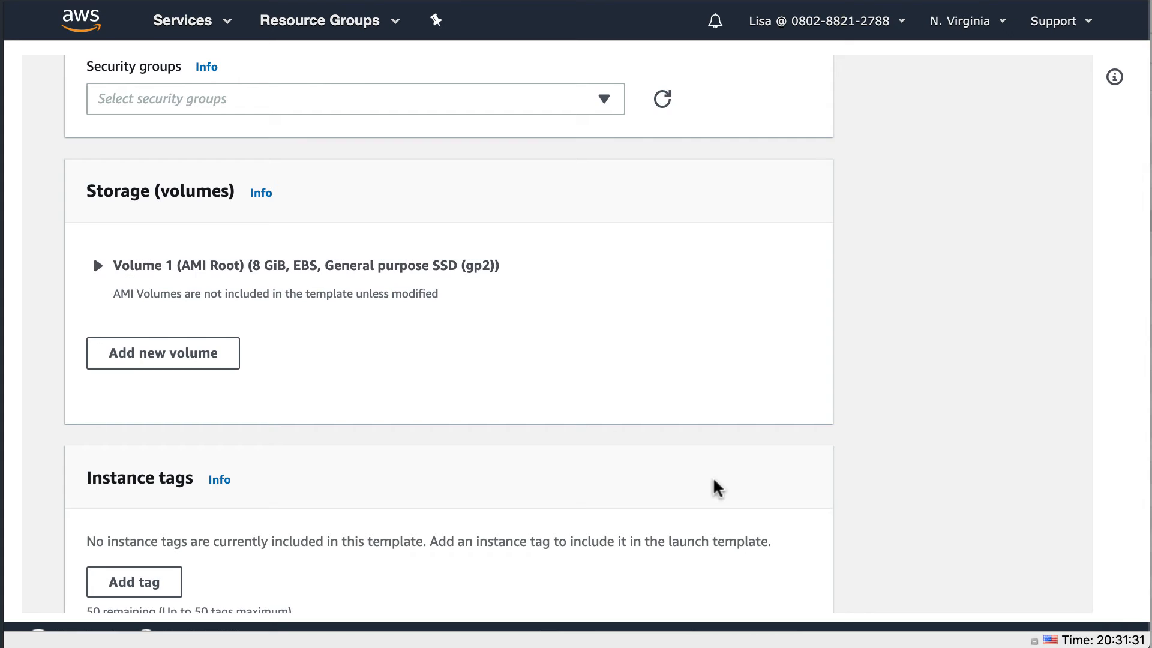
# Step: Add an instance tag to the template with the key Owner and the value My Grandma, applied to instances
pyautogui.scroll(-1, 687, 396)
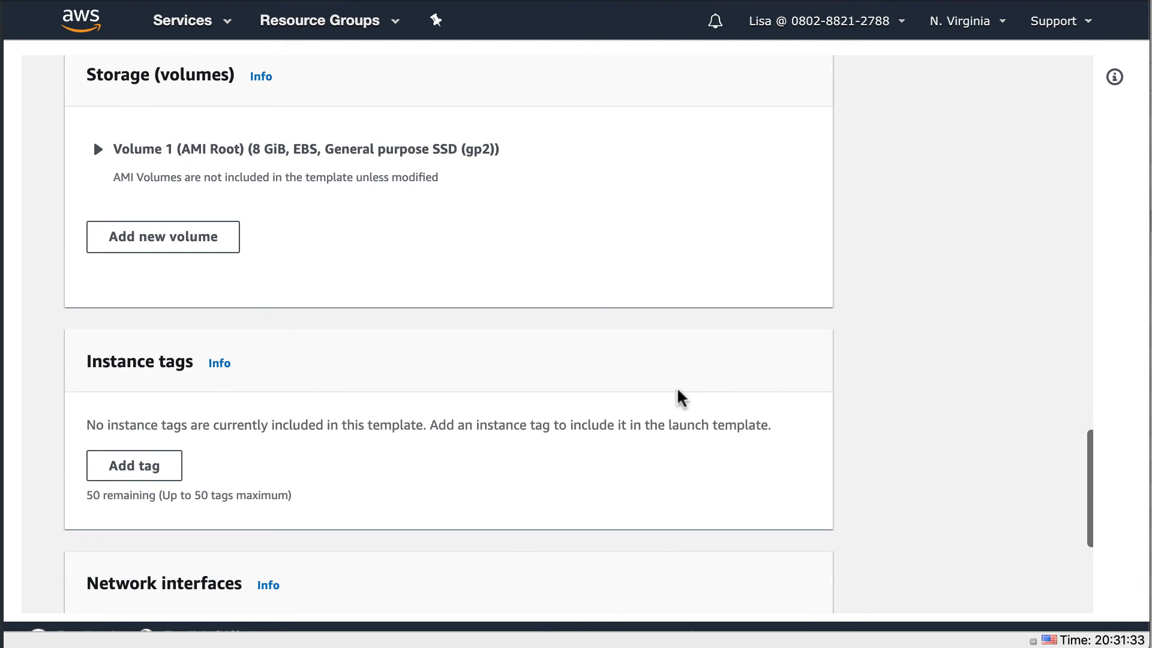
pyautogui.scroll(-4, 600, 324)
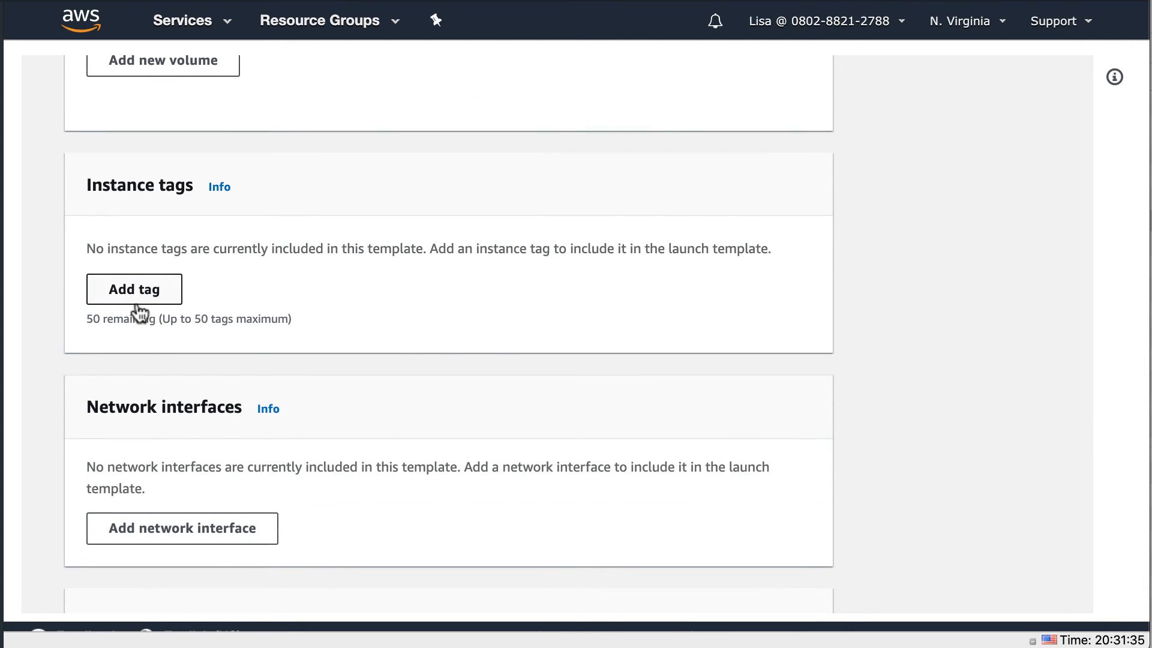
pyautogui.click(162, 292)
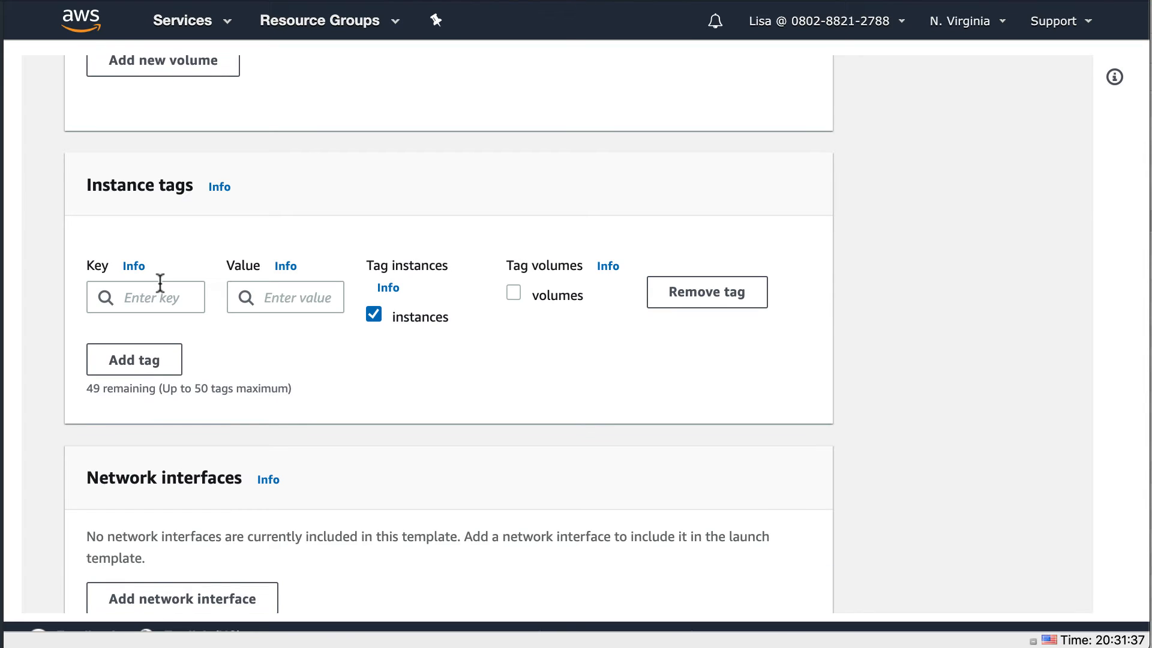
pyautogui.click(147, 294)
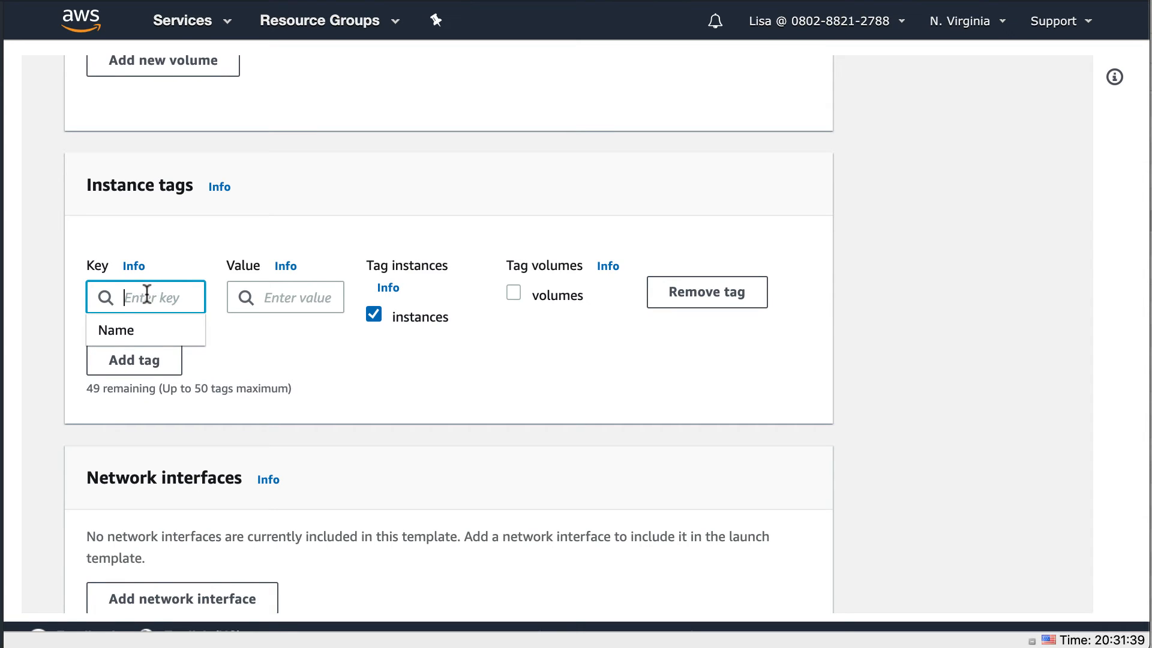
pyautogui.write('Owner')
pyautogui.press('Tab')
pyautogui.write('My ')
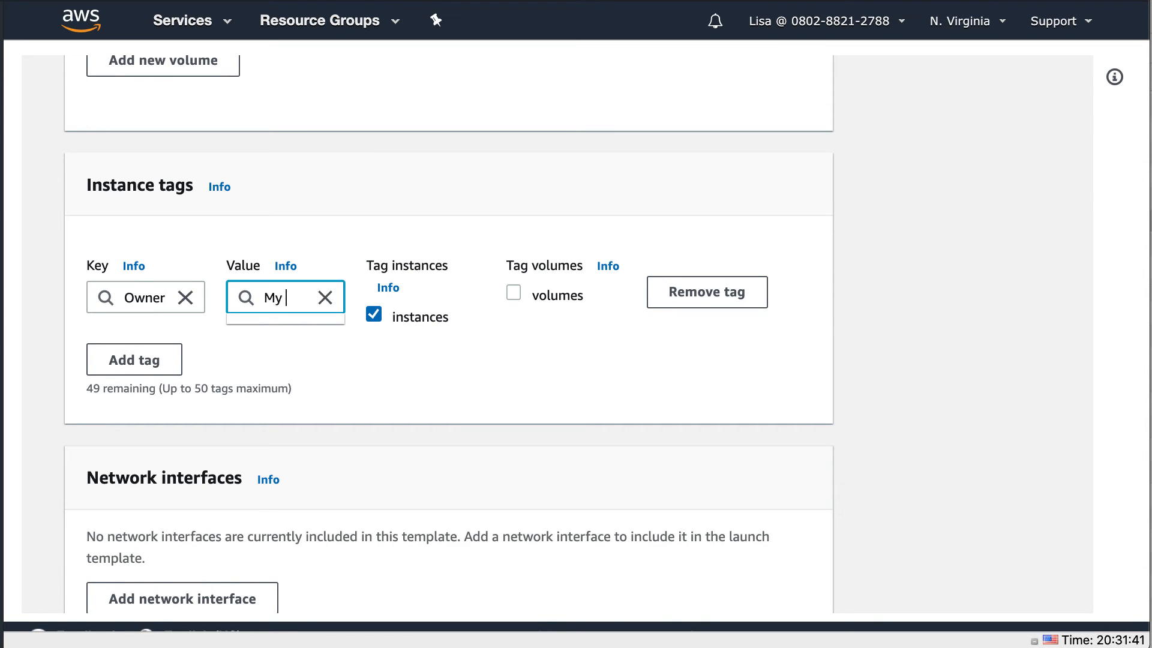
pyautogui.write('Grandma')
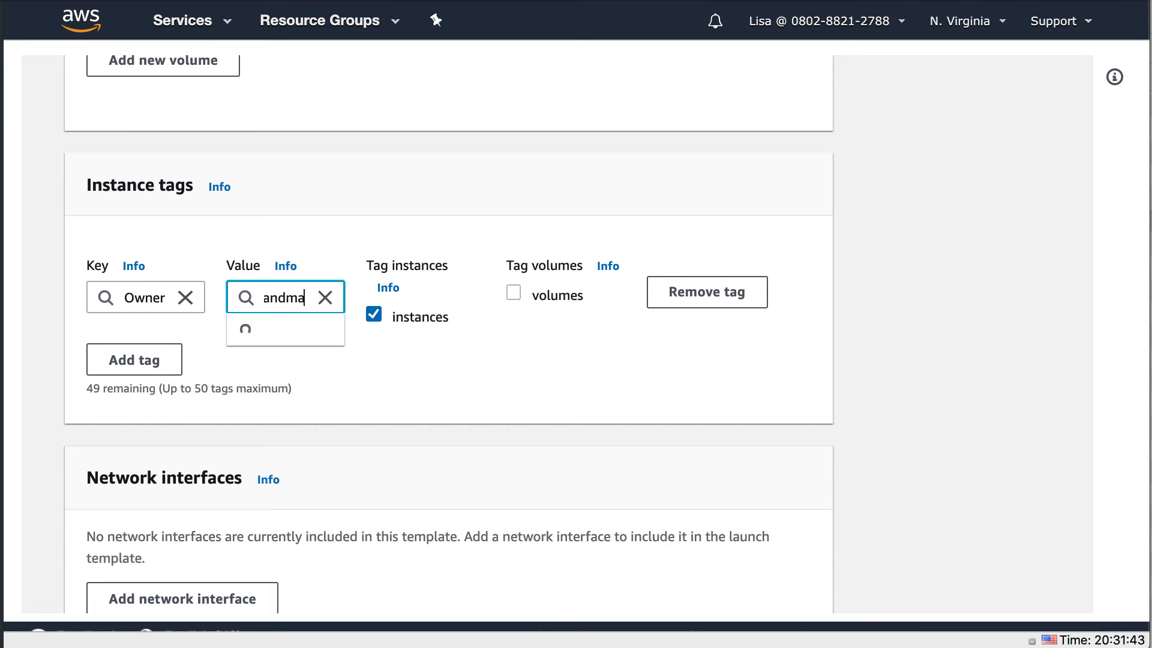
pyautogui.click(423, 401)
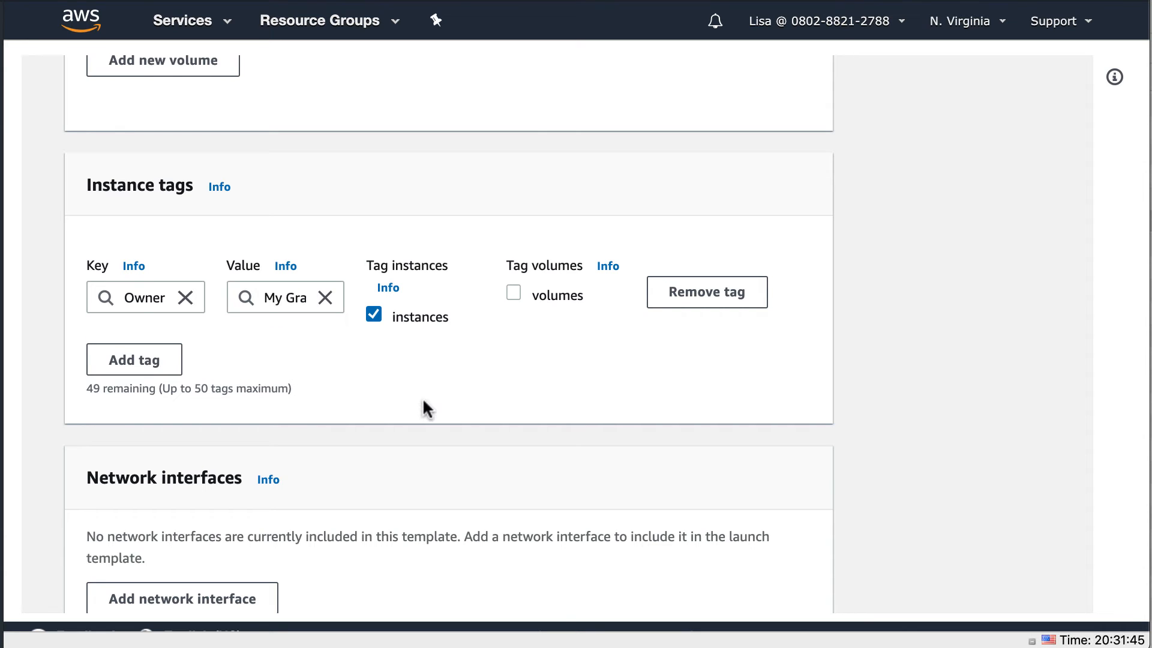
# Step: Add a network interface with device index 0 to the template and examine its configuration fields
pyautogui.scroll(-3, 423, 401)
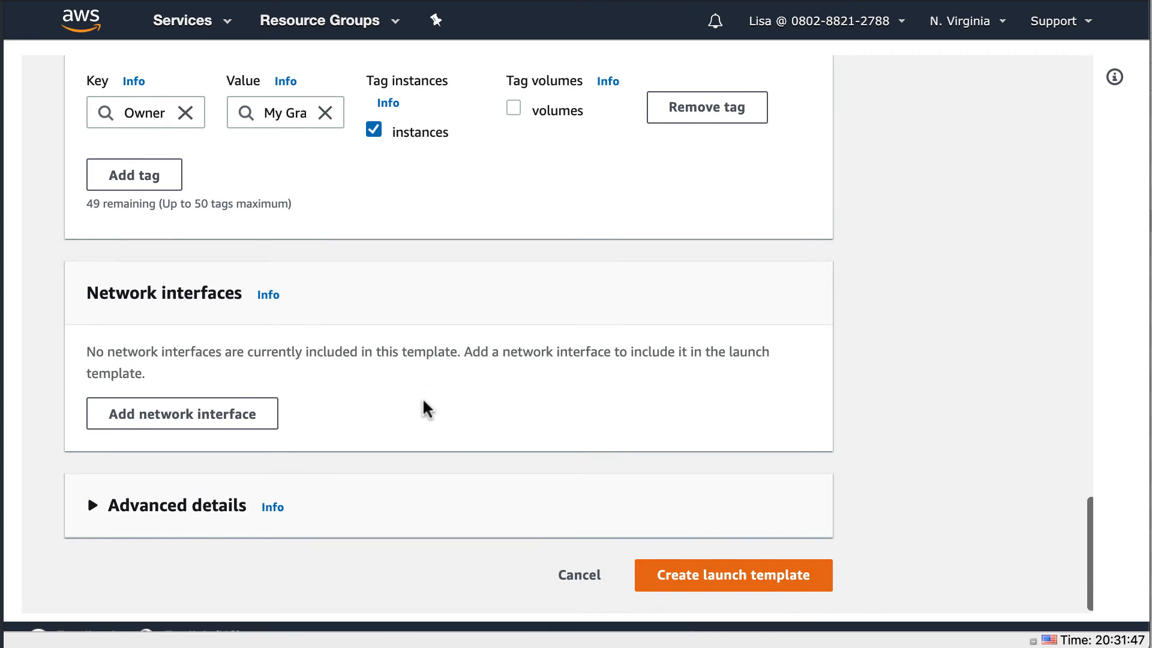
pyautogui.click(222, 421)
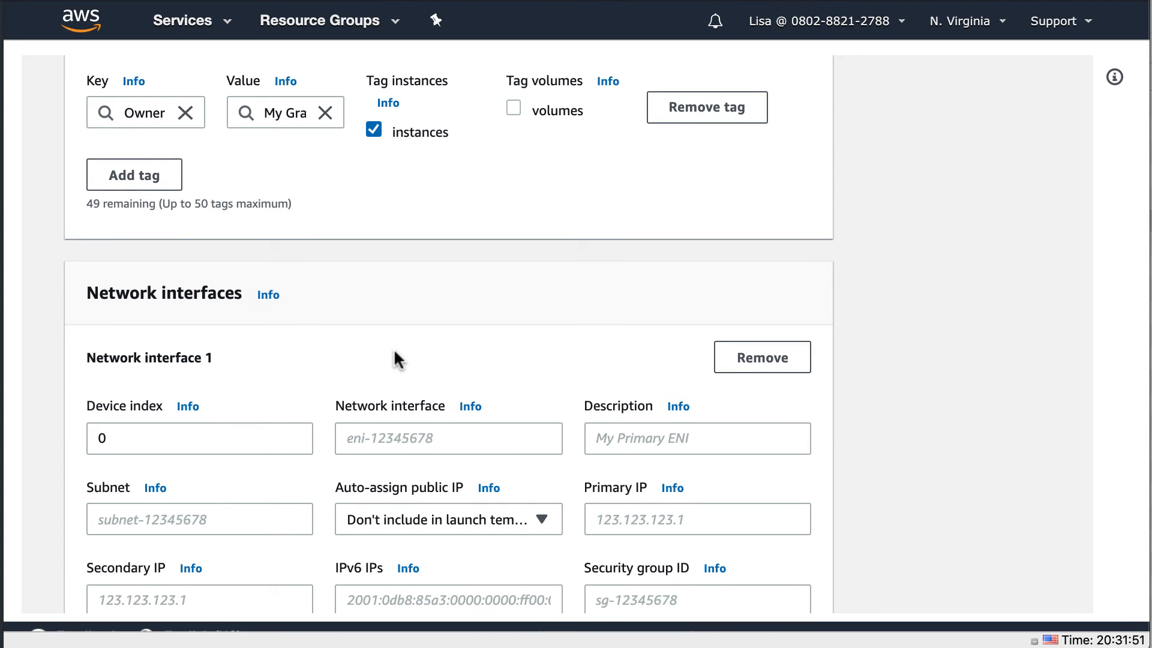
pyautogui.scroll(-5, 395, 358)
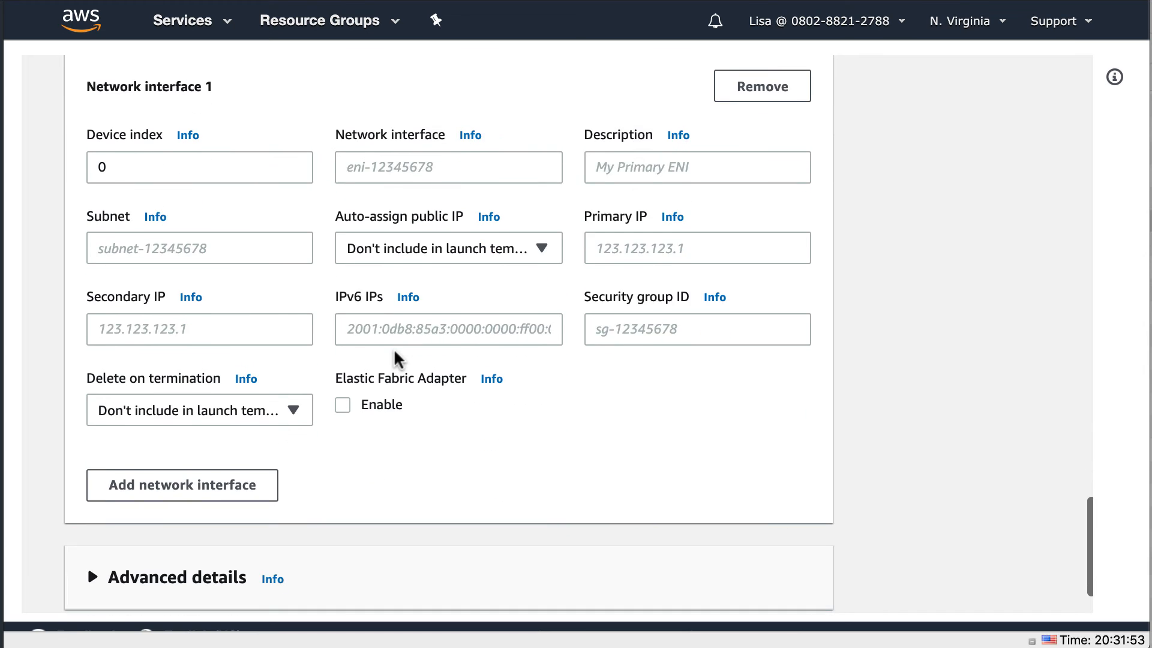
pyautogui.scroll(-2, 394, 355)
pyautogui.hscroll(-2, 395, 356)
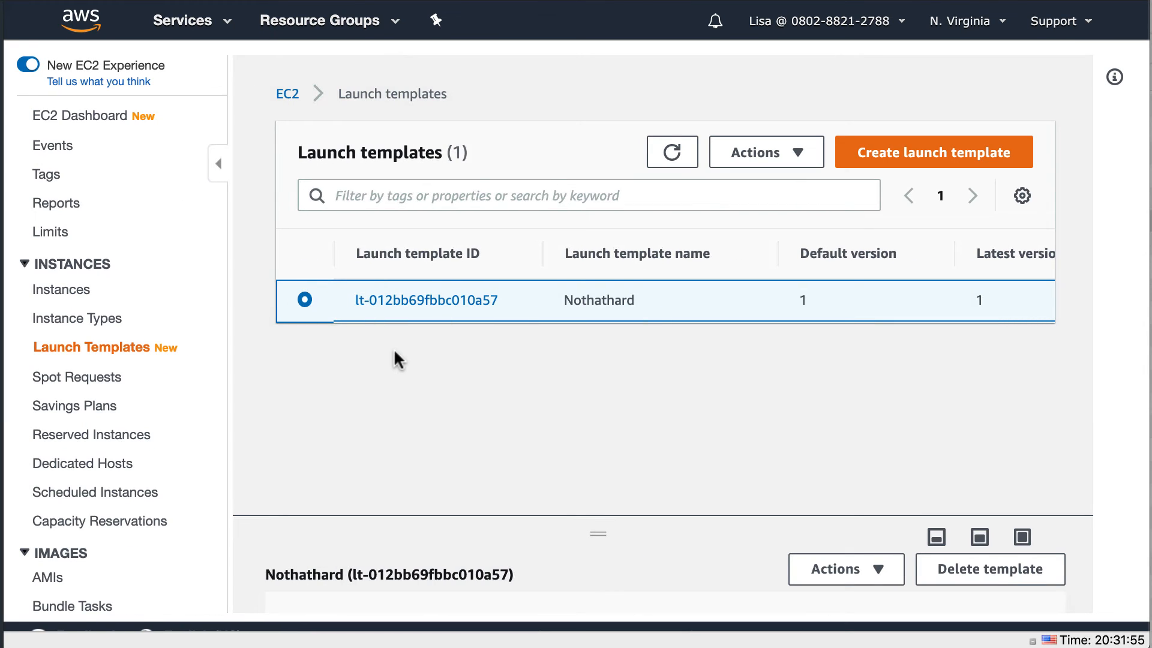
pyautogui.hscroll(-5, 406, 350)
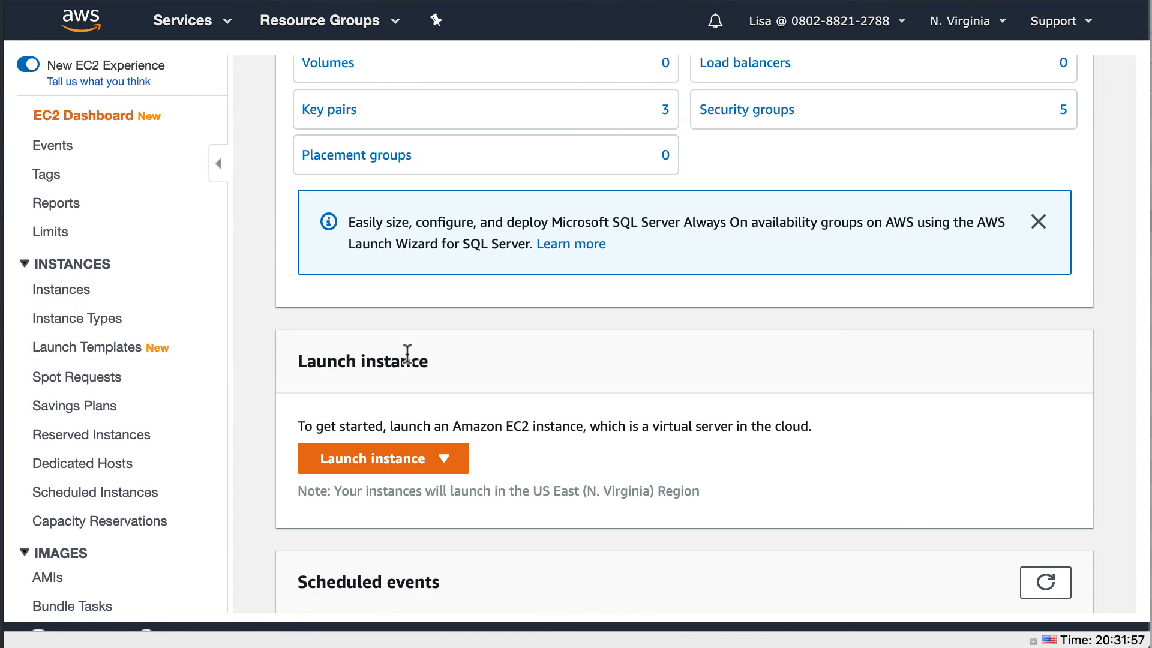
pyautogui.scroll(5, 407, 354)
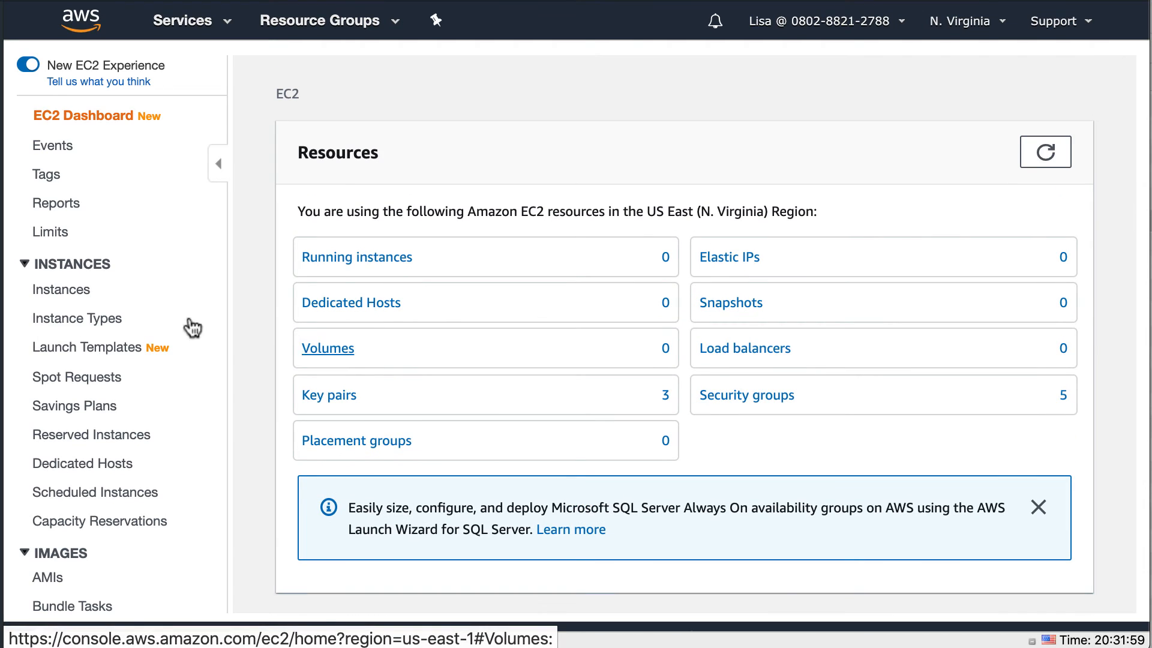
pyautogui.click(79, 353)
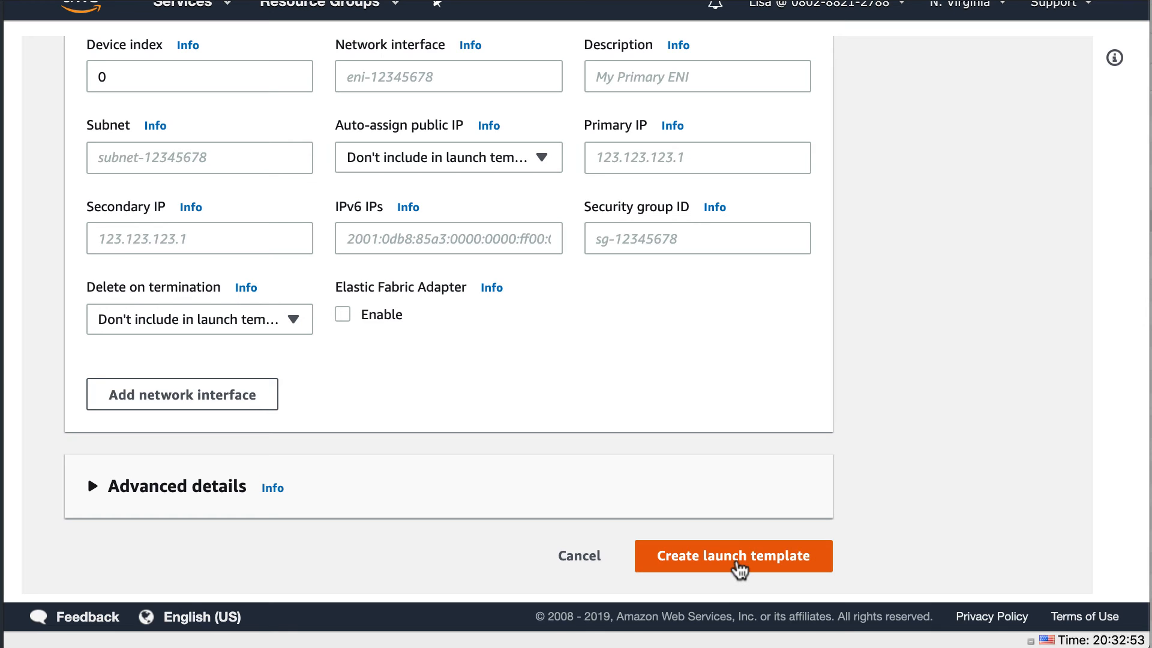
# Step: Create the configured launch template and open the bramble template's details from the list of launch templates
pyautogui.click(736, 563)
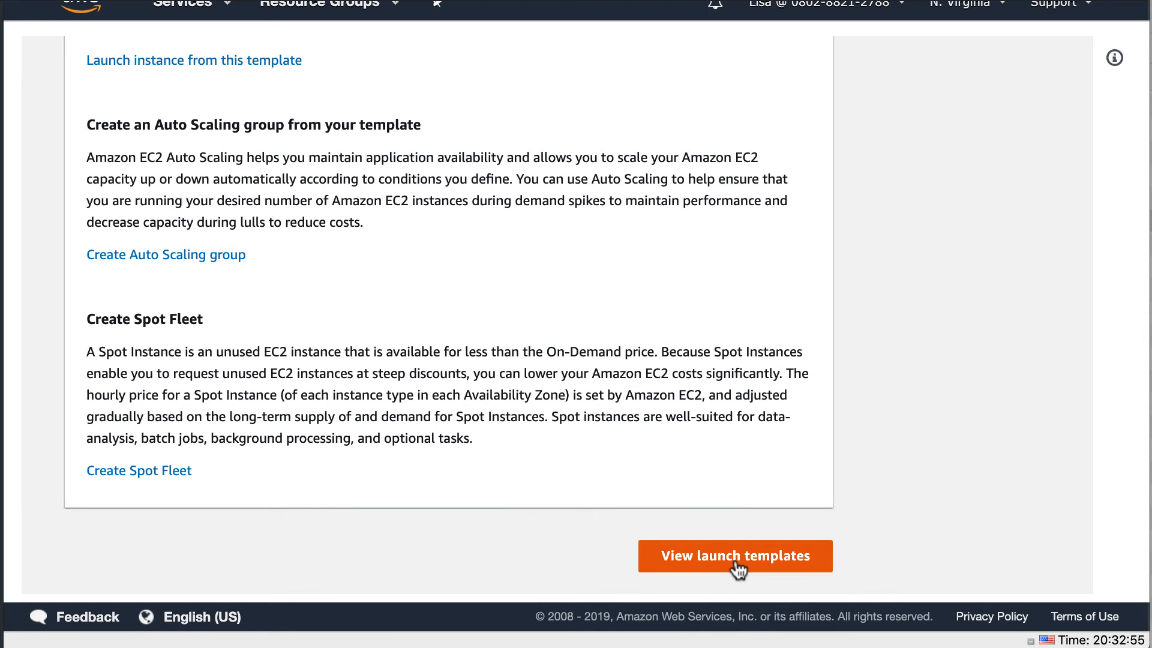
pyautogui.click(735, 561)
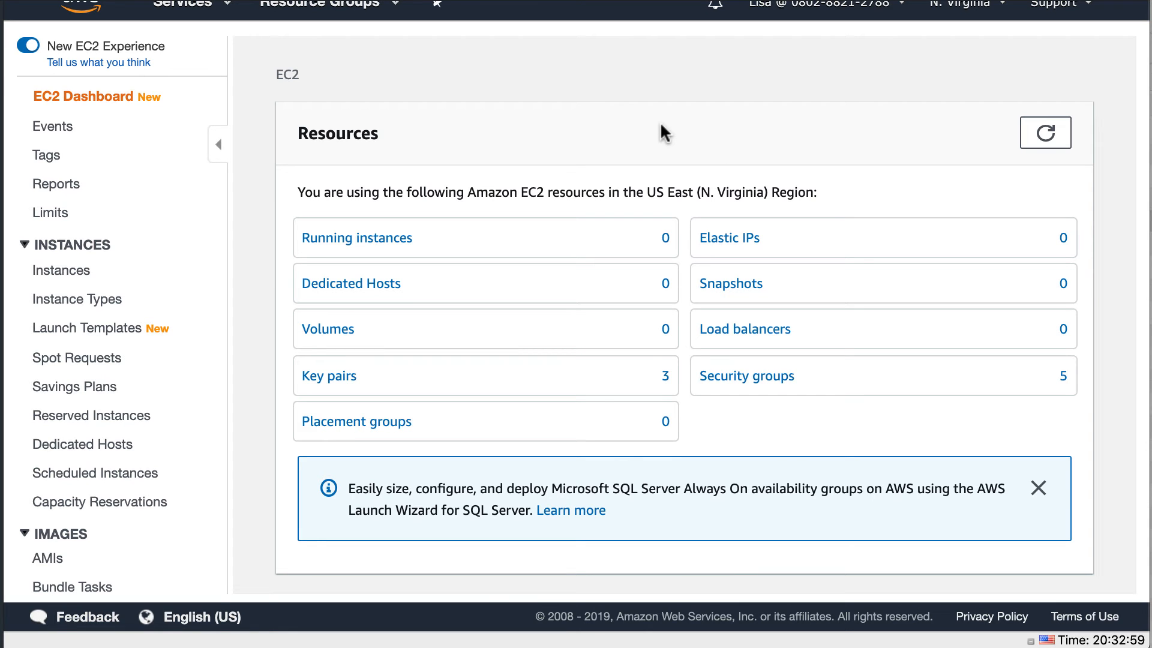
pyautogui.scroll(1, 660, 123)
pyautogui.scroll(-1, 659, 138)
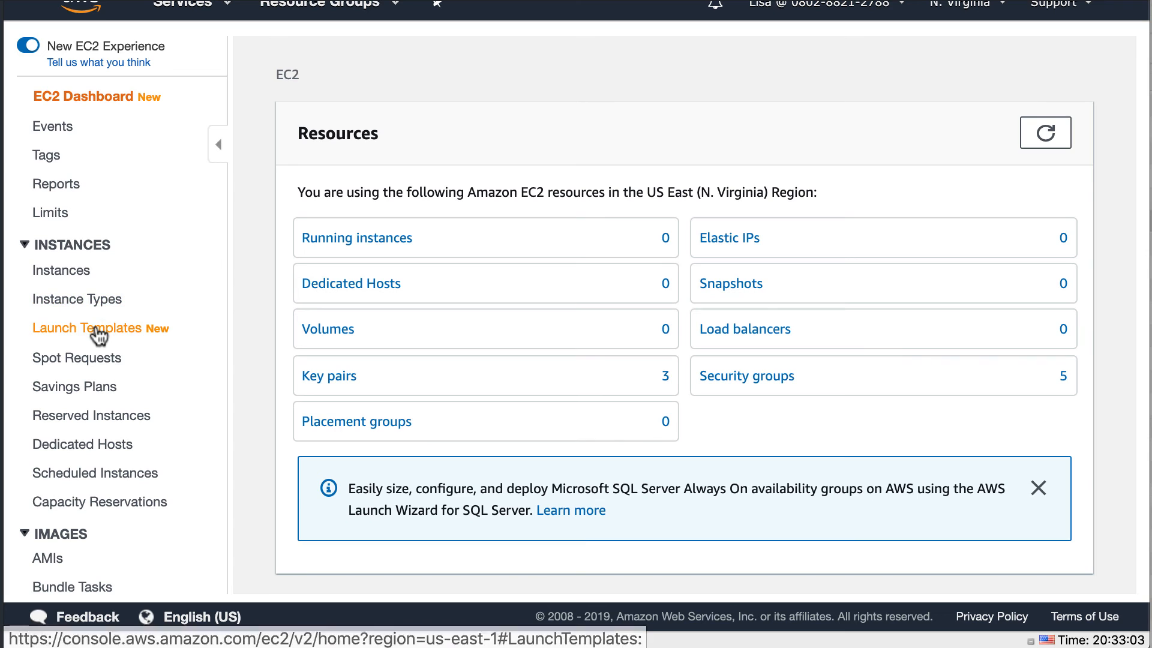
pyautogui.click(95, 333)
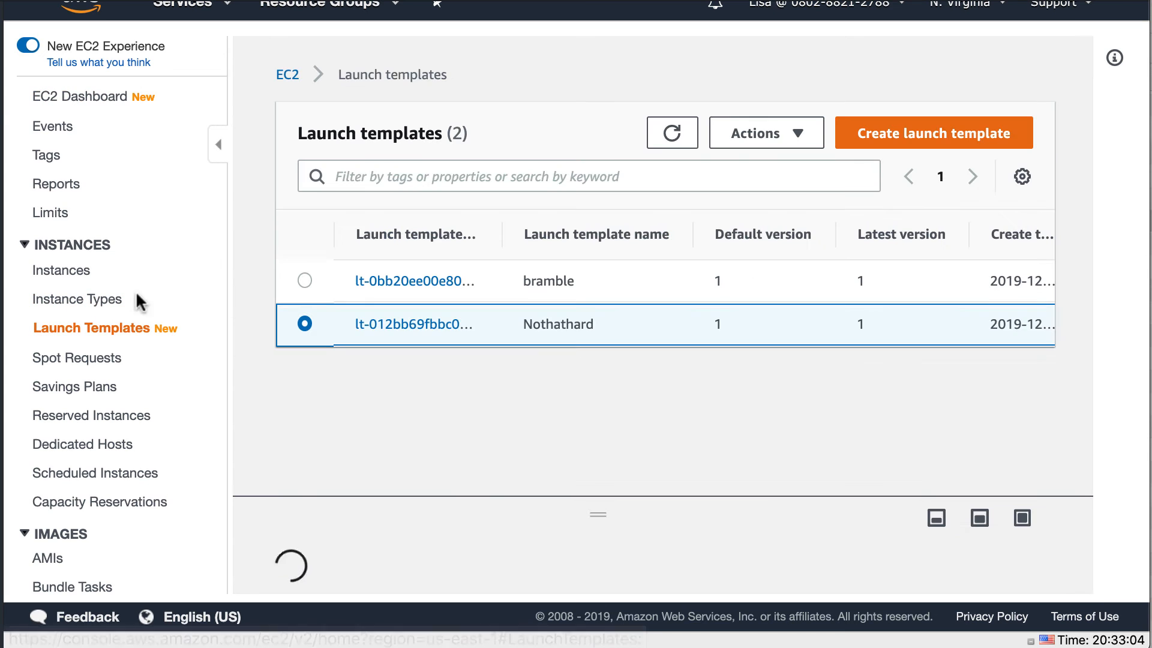
pyautogui.click(449, 285)
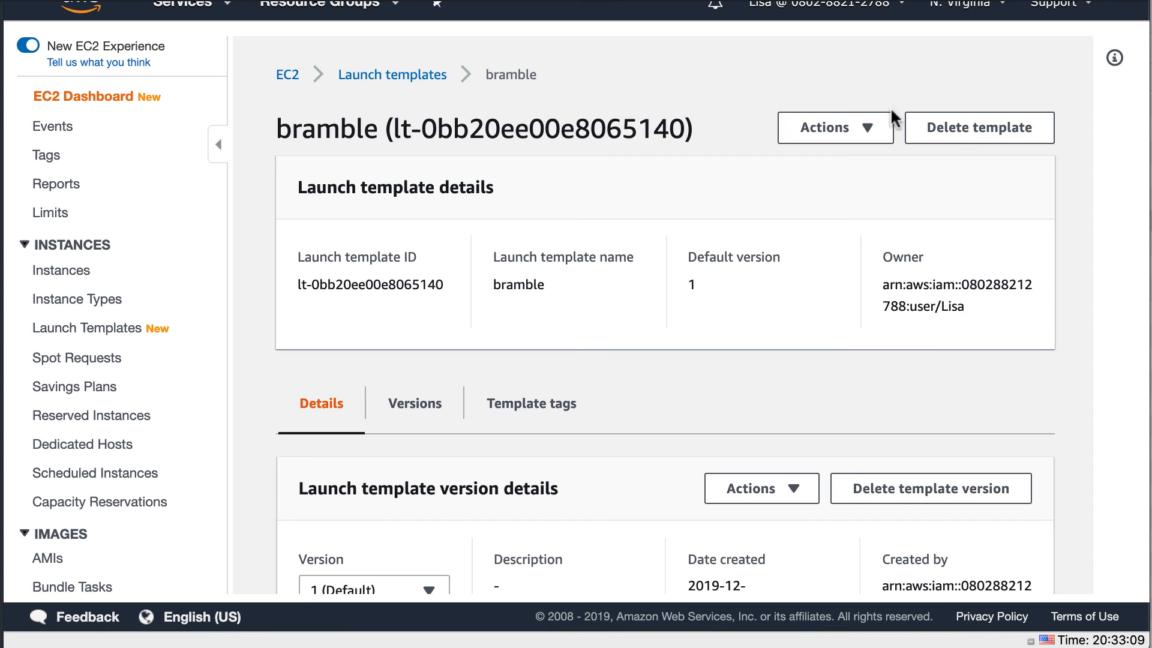
# Step: Start an instance launch from the bramble template and set its subnet to subnet-0e45a226675d1bf05 in us-east-1a
pyautogui.click(868, 128)
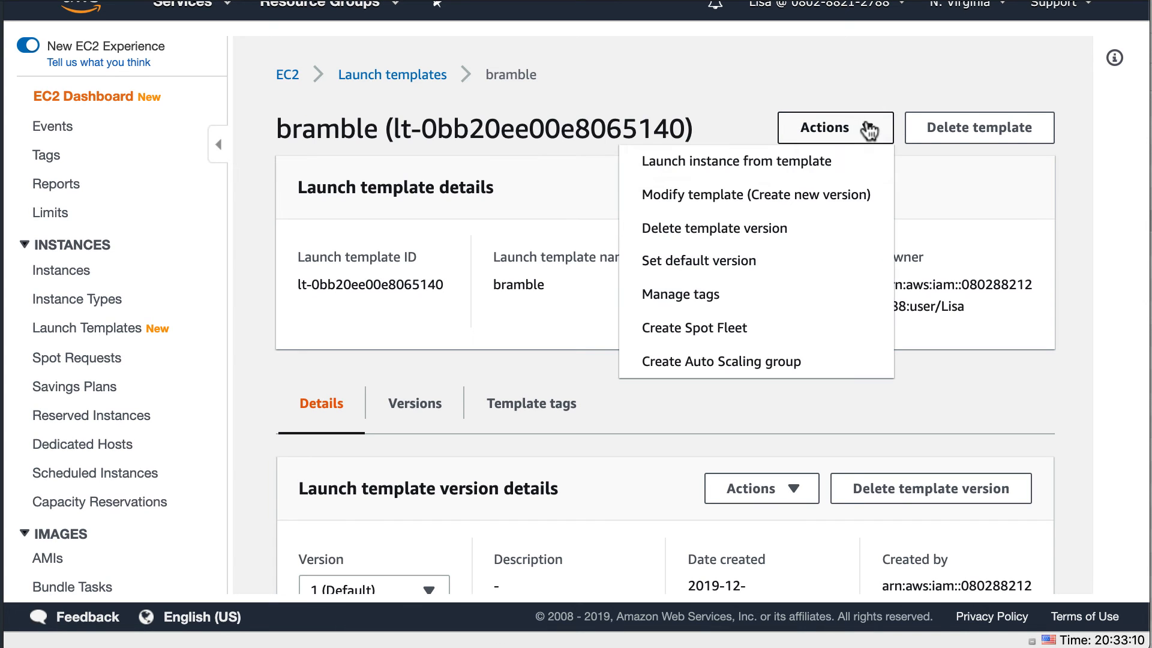
pyautogui.click(801, 162)
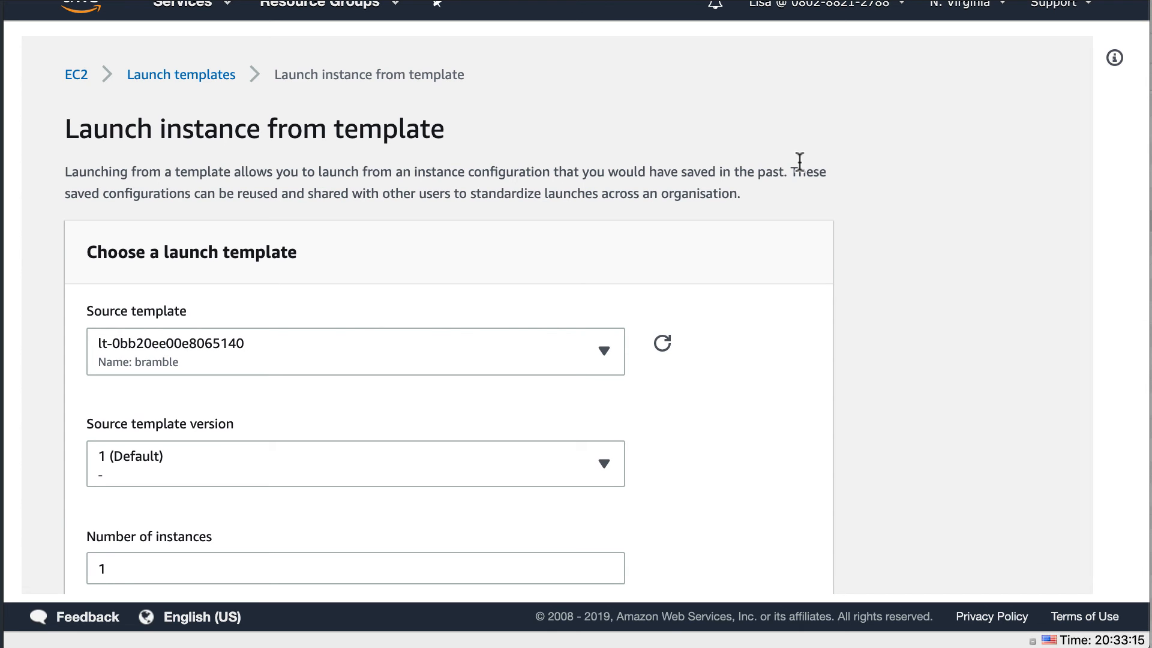
pyautogui.scroll(-12, 849, 397)
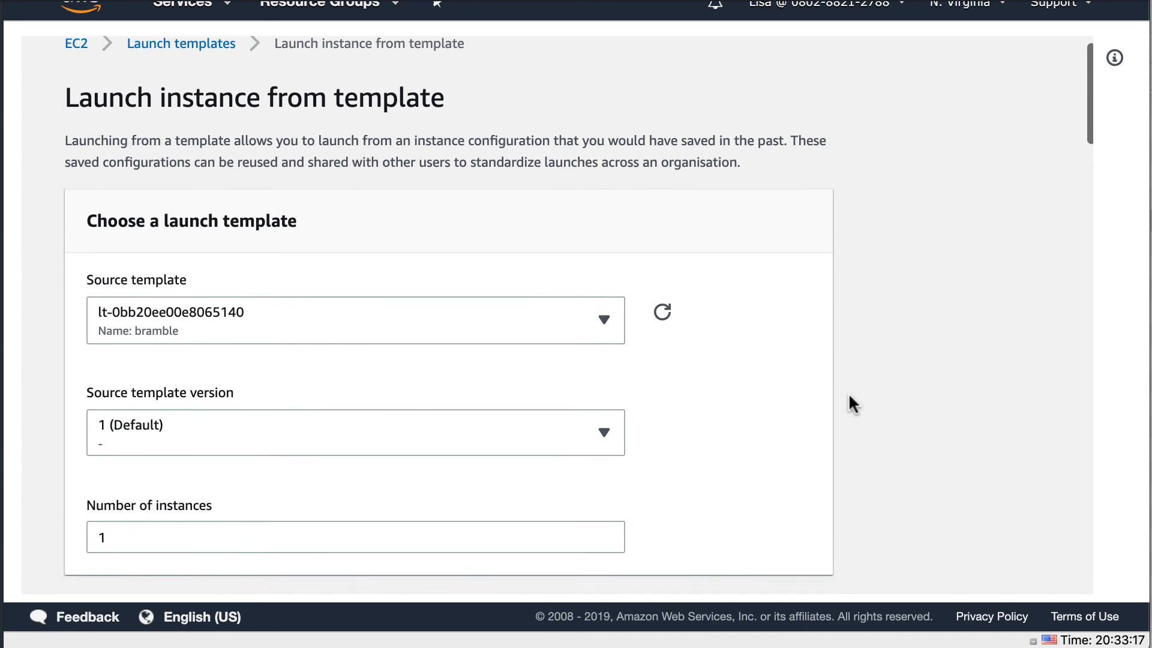
pyautogui.scroll(-10, 849, 396)
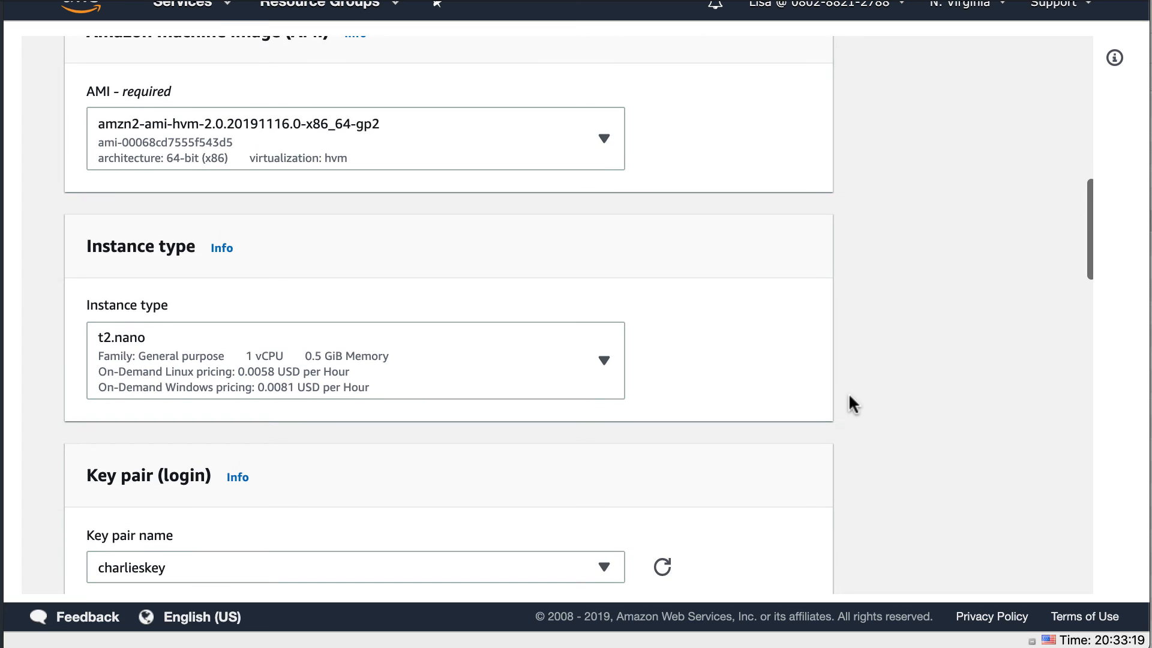
pyautogui.scroll(-6, 850, 396)
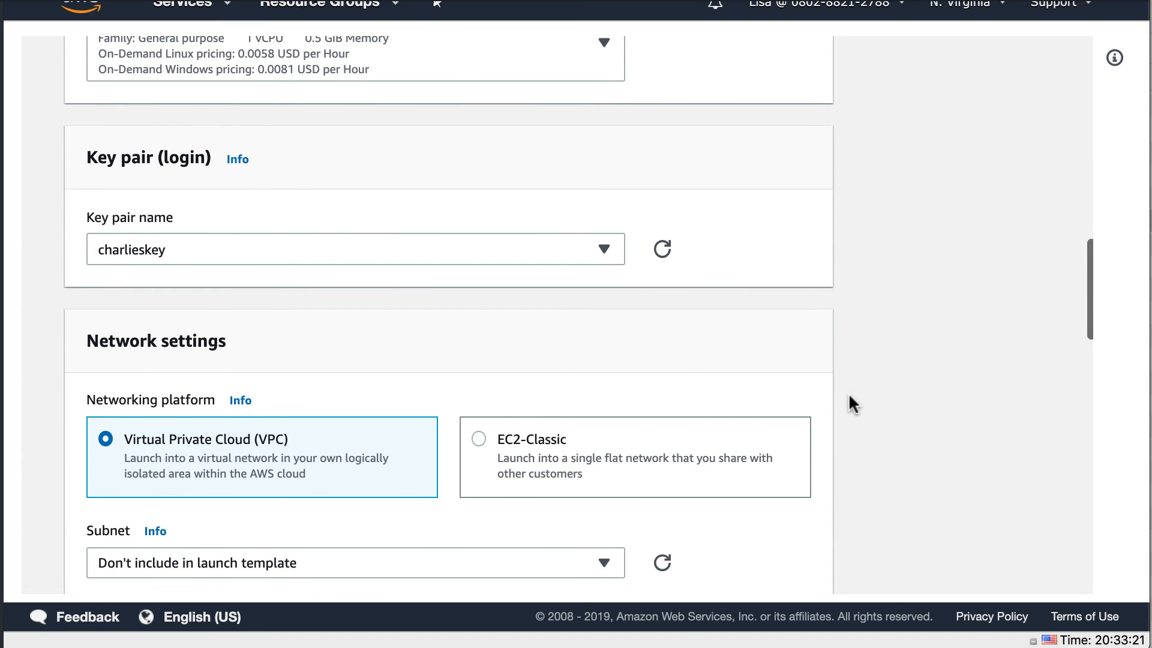
pyautogui.scroll(-2, 848, 396)
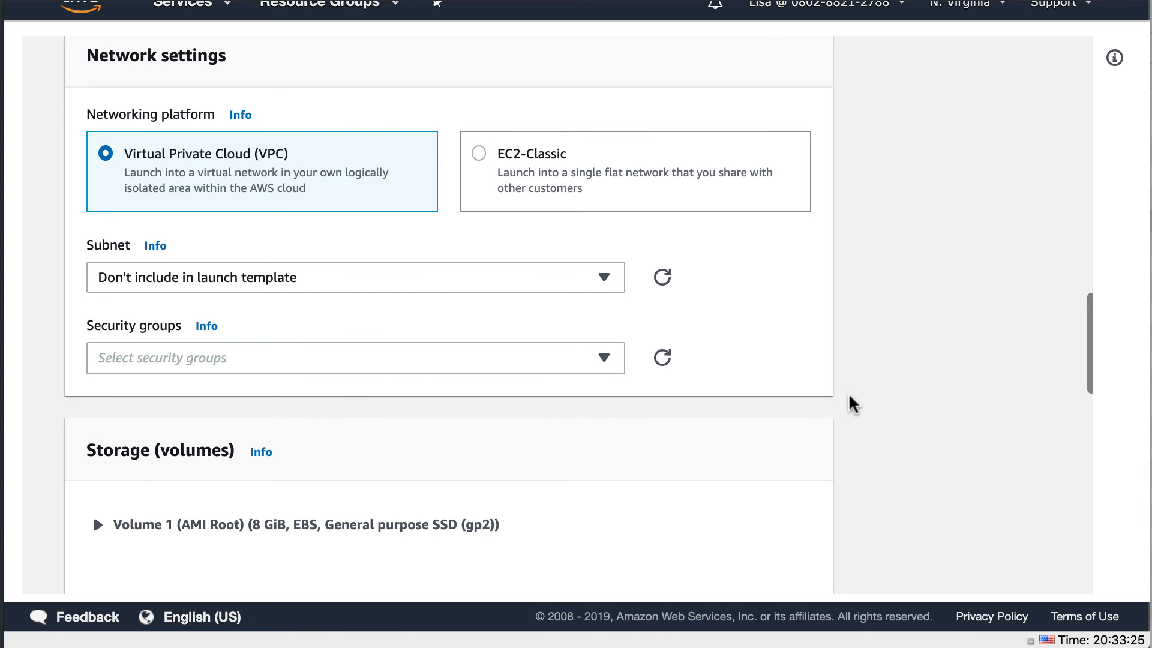
pyautogui.click(603, 278)
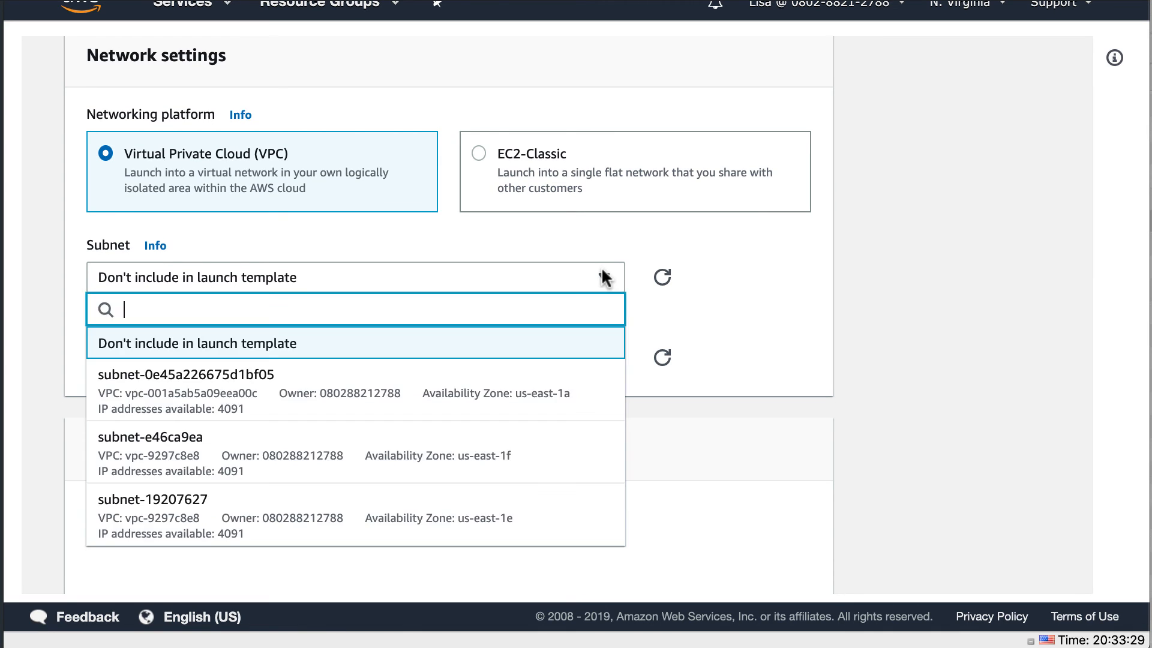
pyautogui.click(507, 390)
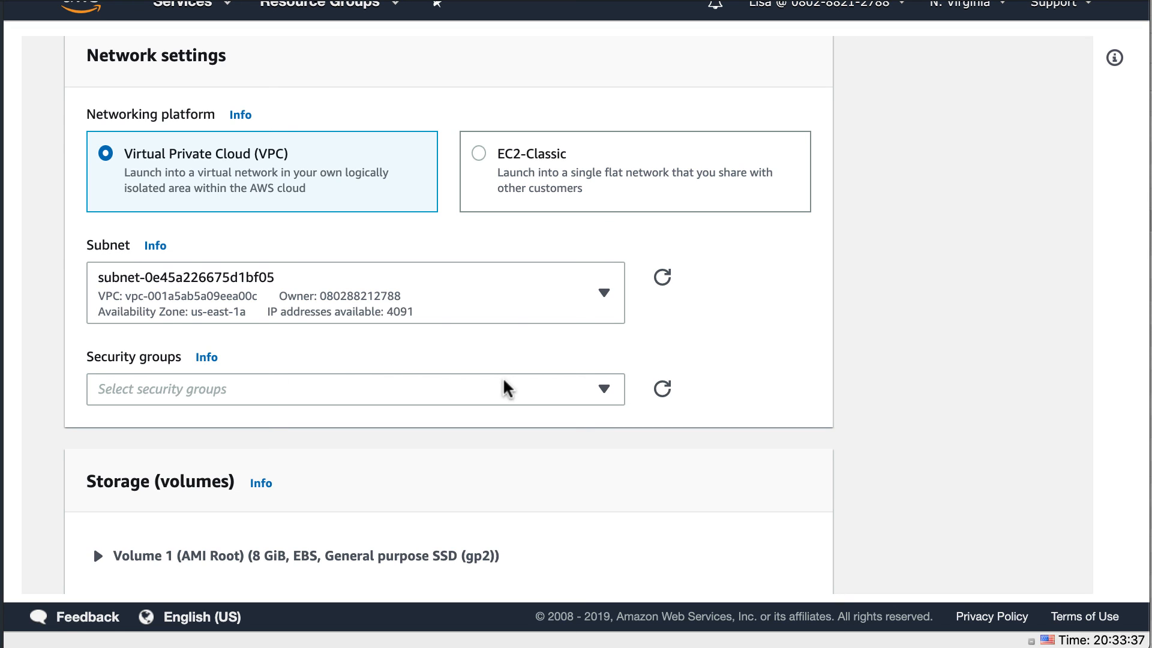
# Step: Launch the instance from the template and open the newly launched instance in the EC2 console
pyautogui.scroll(-6, 831, 315)
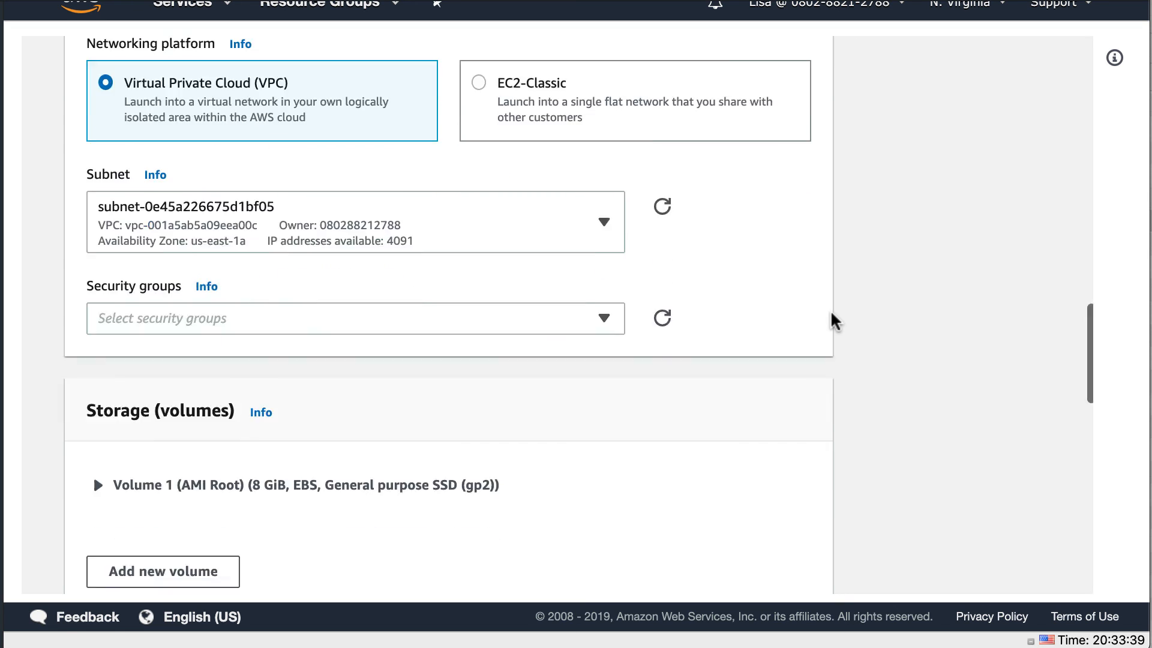
pyautogui.scroll(-12, 830, 313)
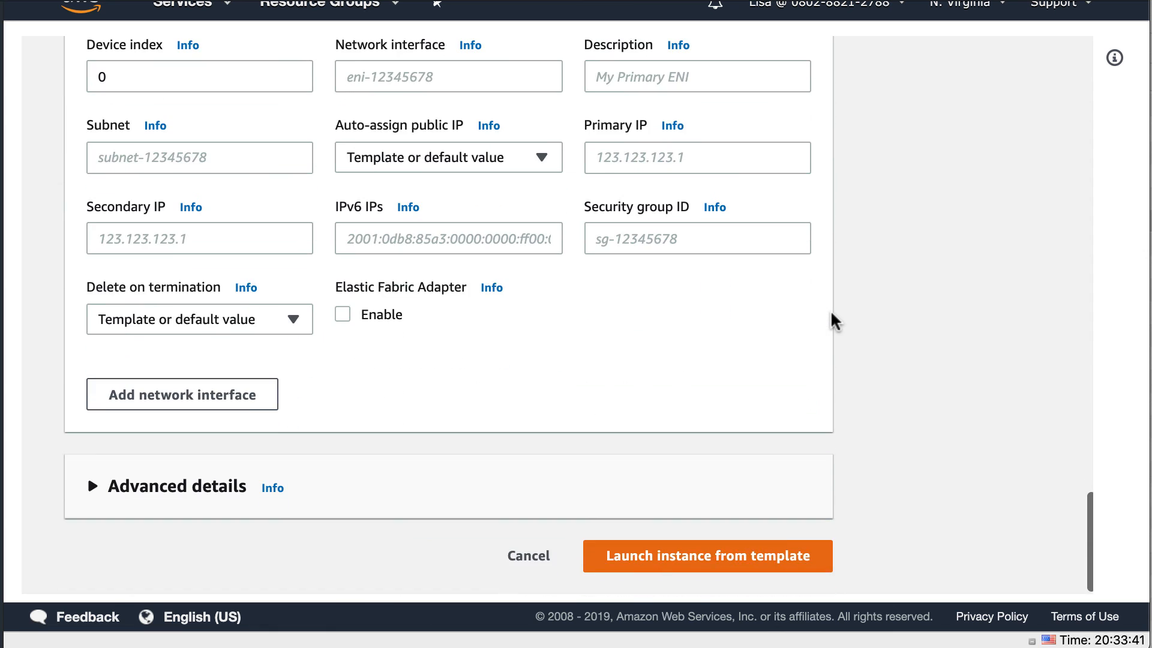
pyautogui.click(735, 550)
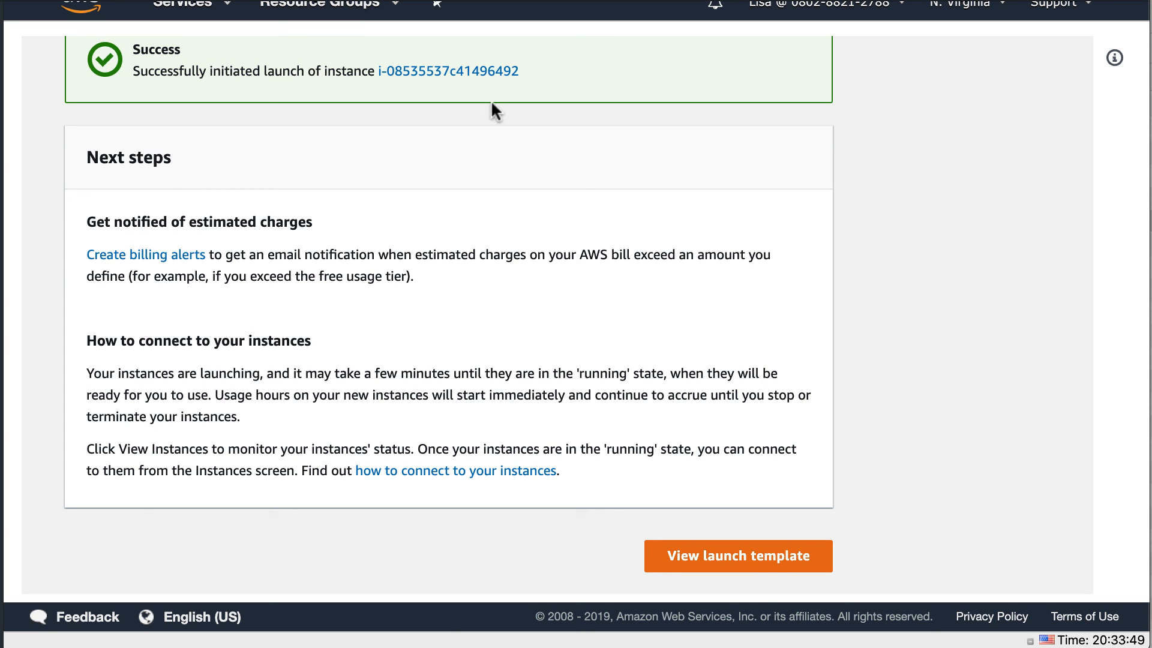
pyautogui.click(473, 72)
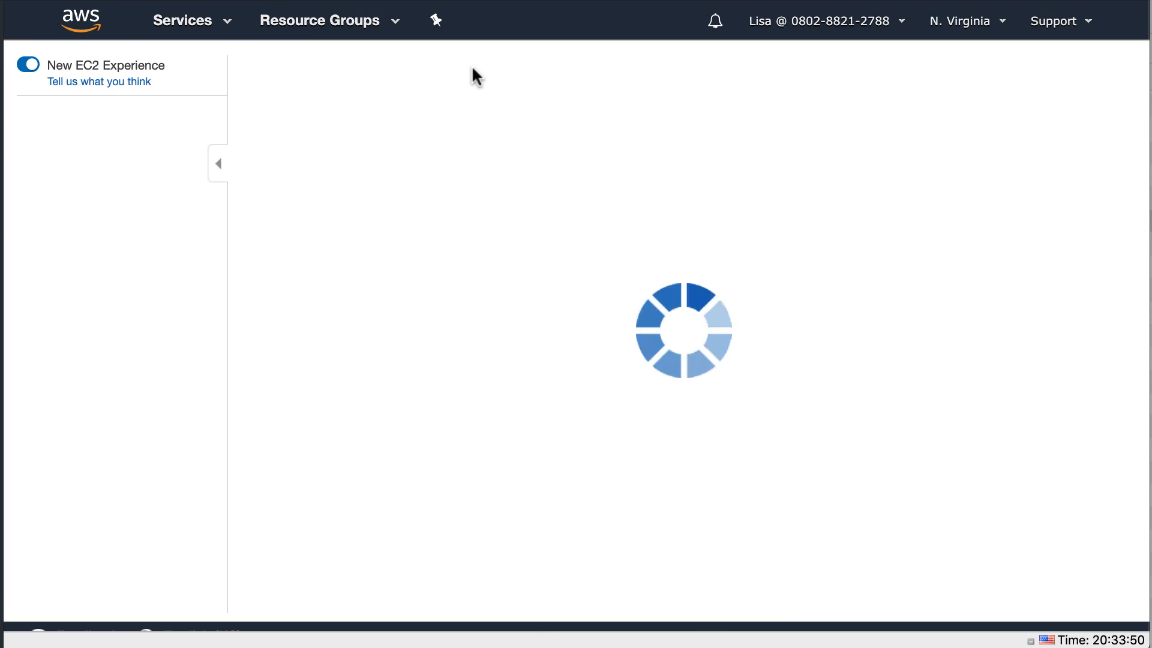